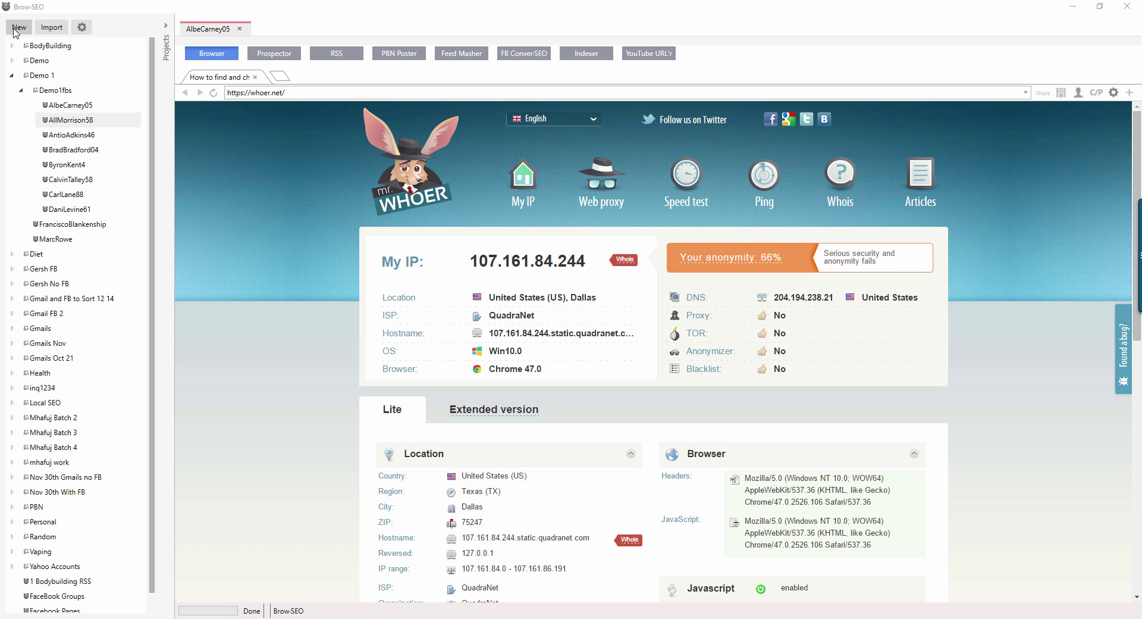
- Open the new project form to review its project and profile fields, and close it without saving
left_click(16, 29)
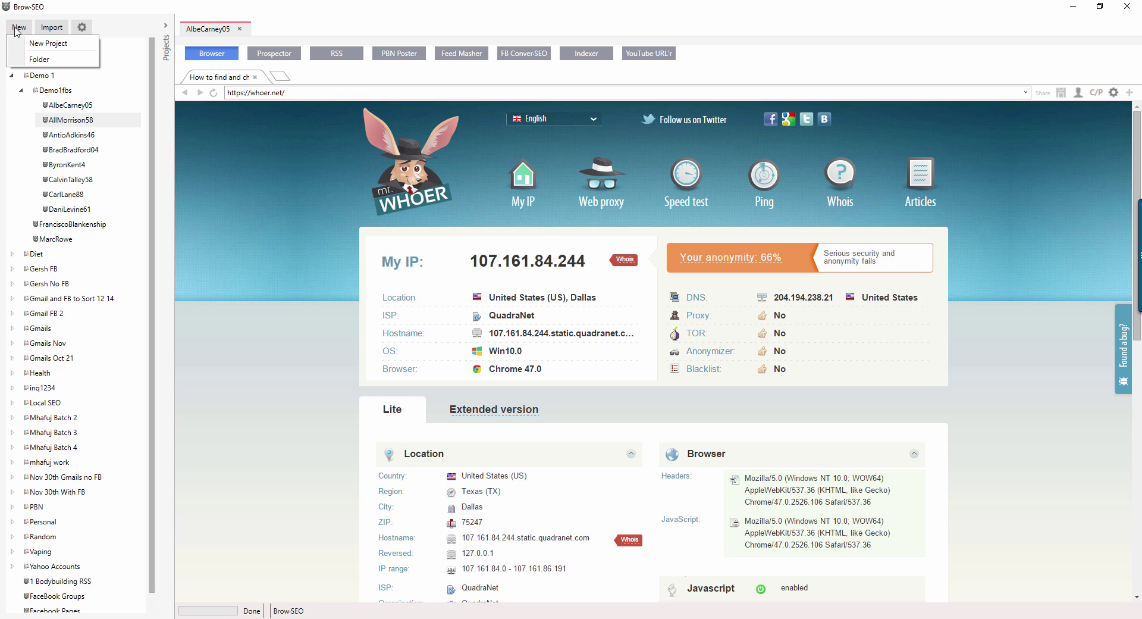
left_click(56, 46)
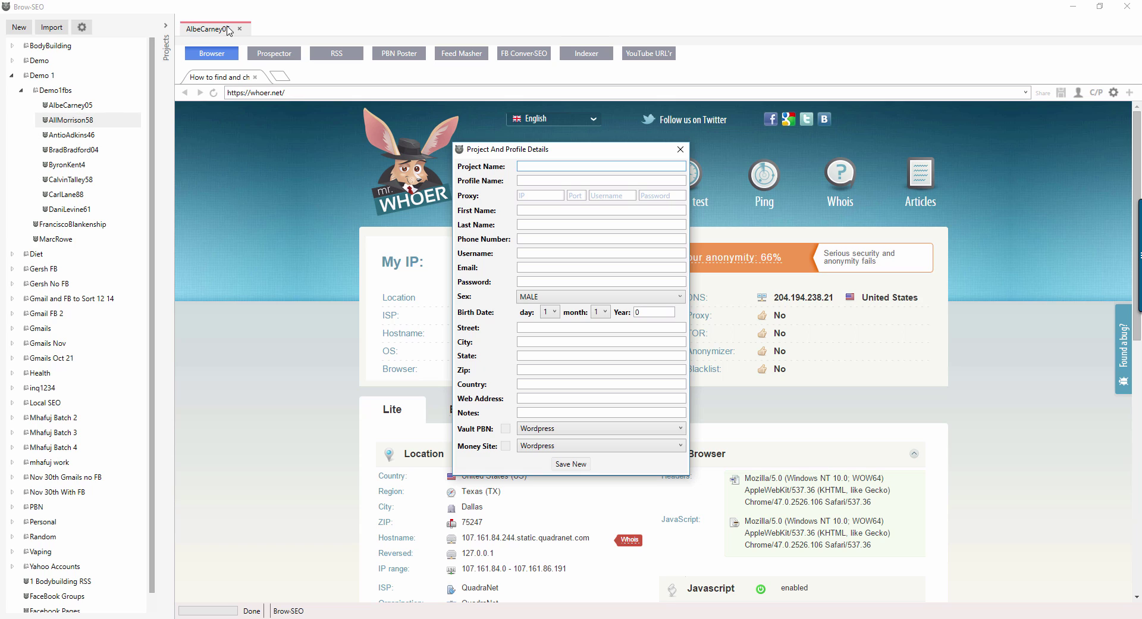
left_click(526, 180)
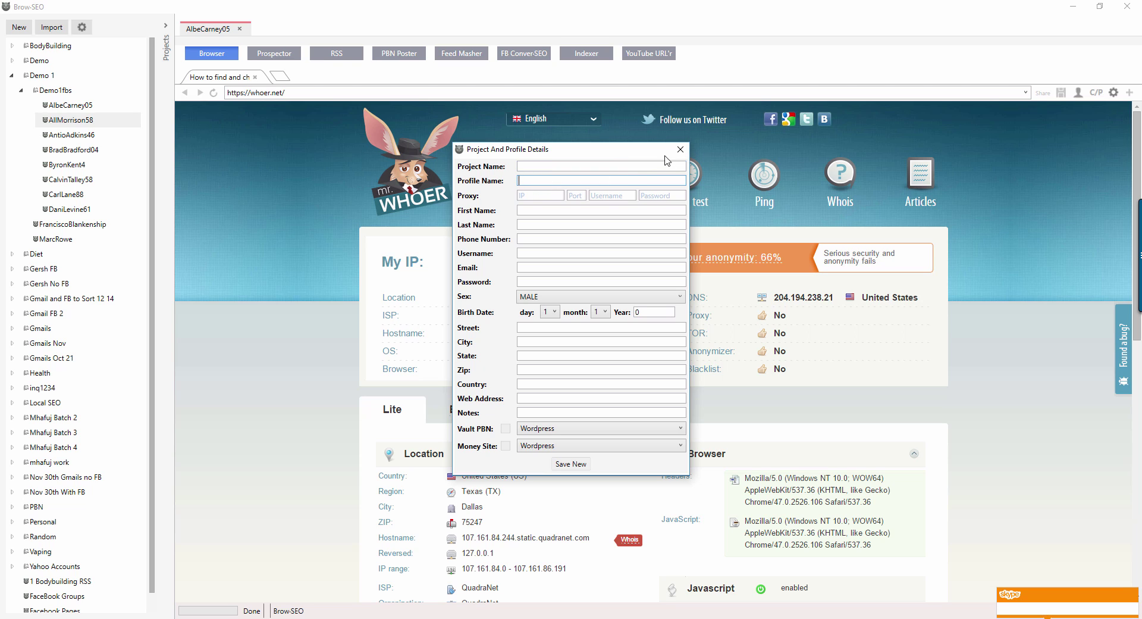
left_click(680, 149)
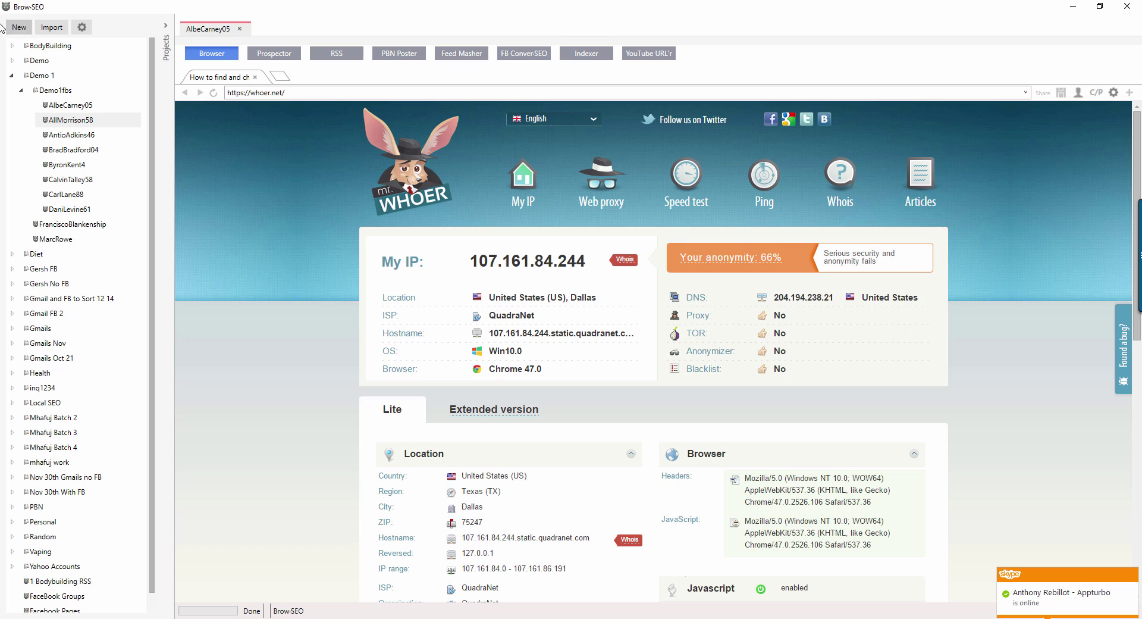
- Expand the Demo folder and its BrowSEO demo project to examine how a tier is nested under a project
right_click(69, 122)
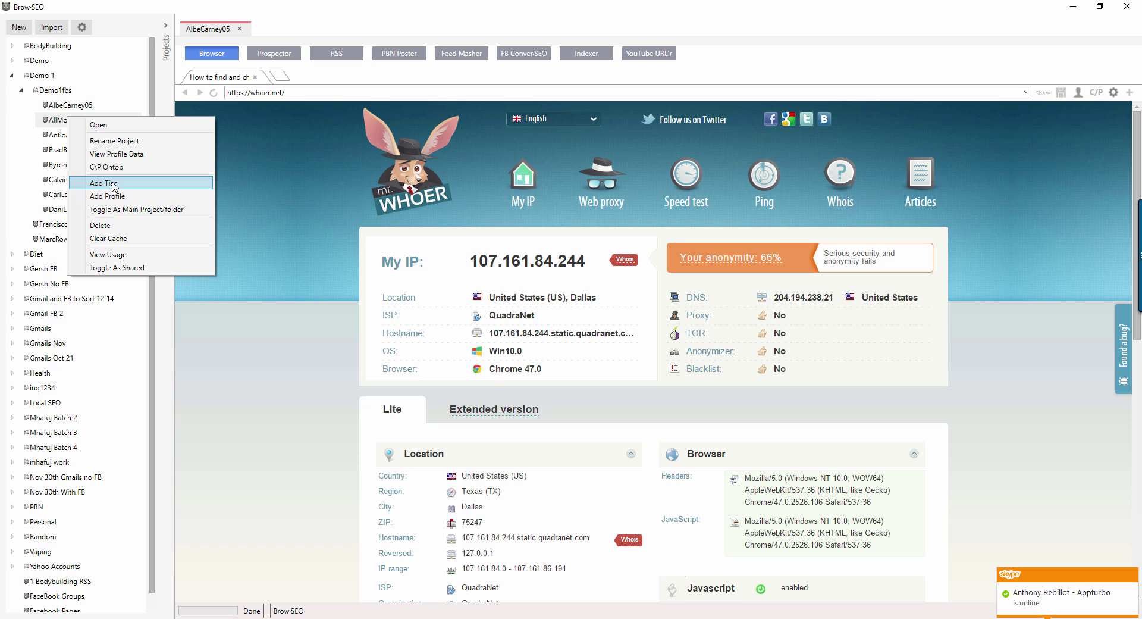
left_click(12, 165)
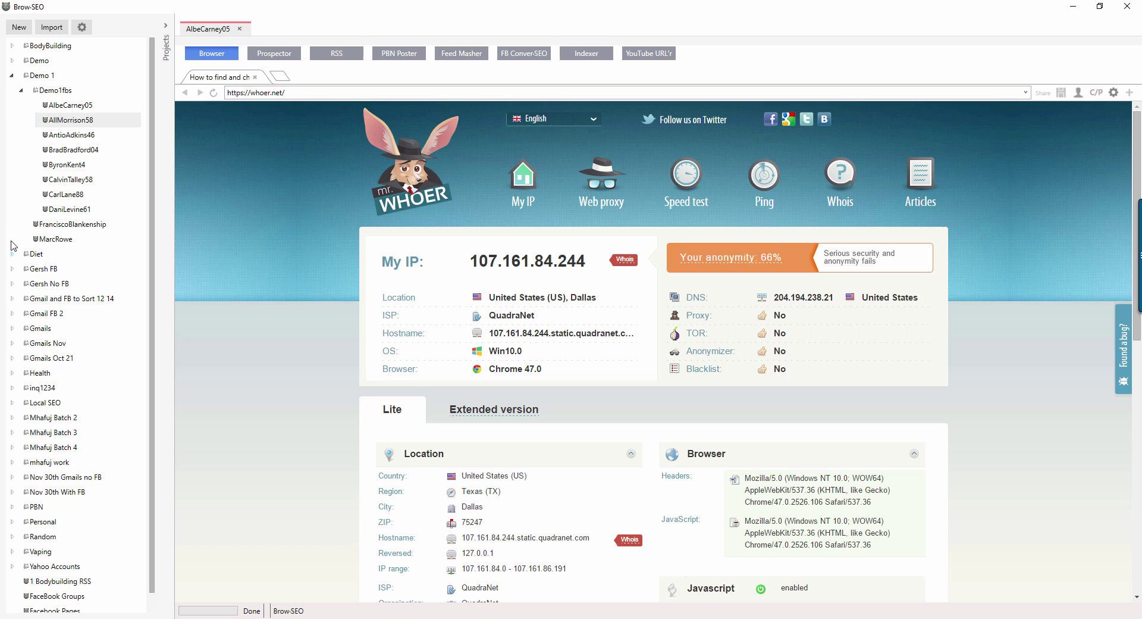
left_click(12, 60)
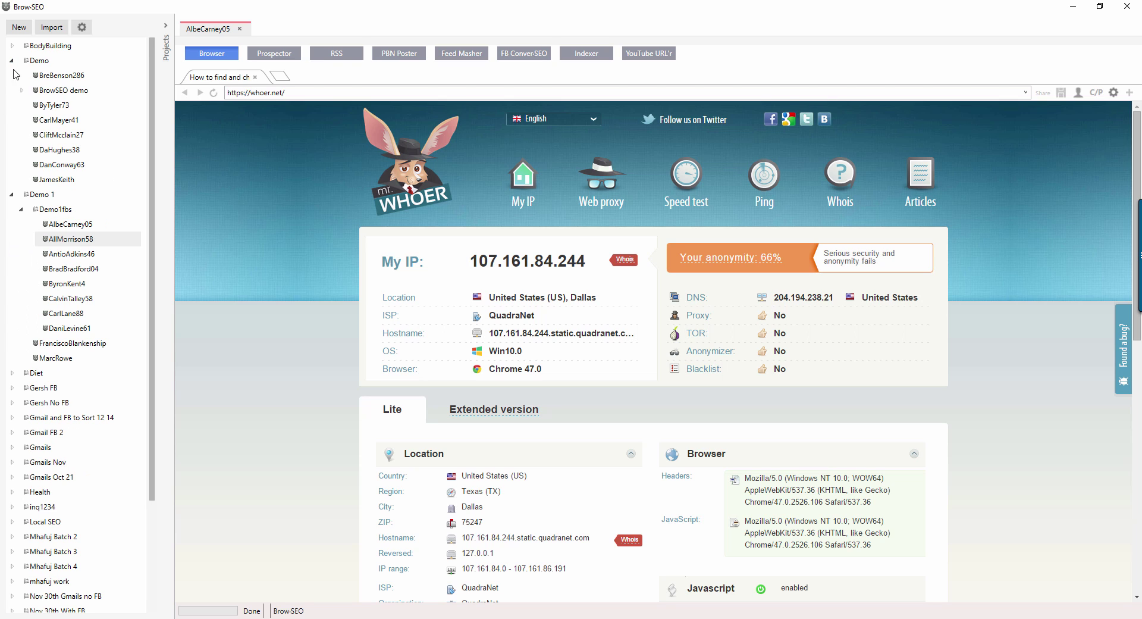
left_click(22, 90)
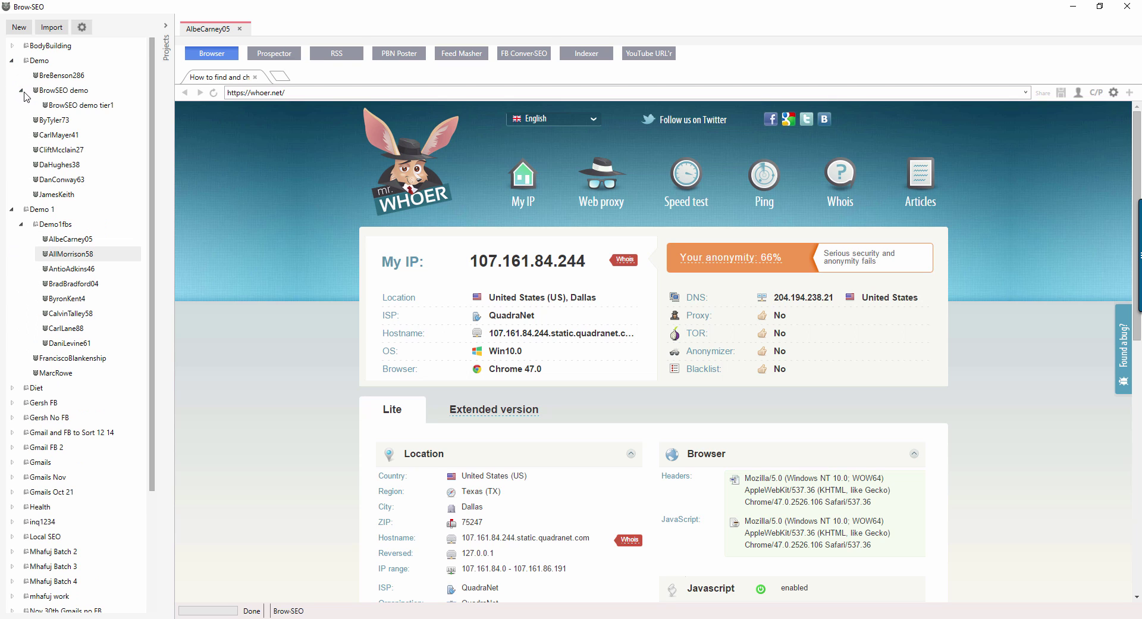
left_click(61, 93)
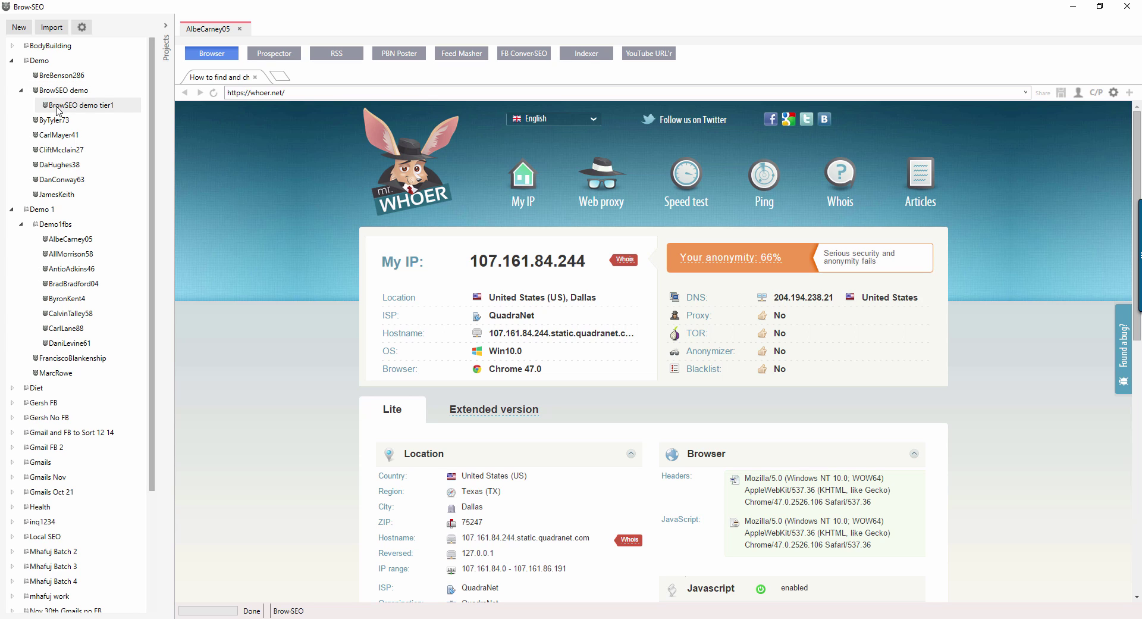
left_click(69, 106)
left_click(71, 253)
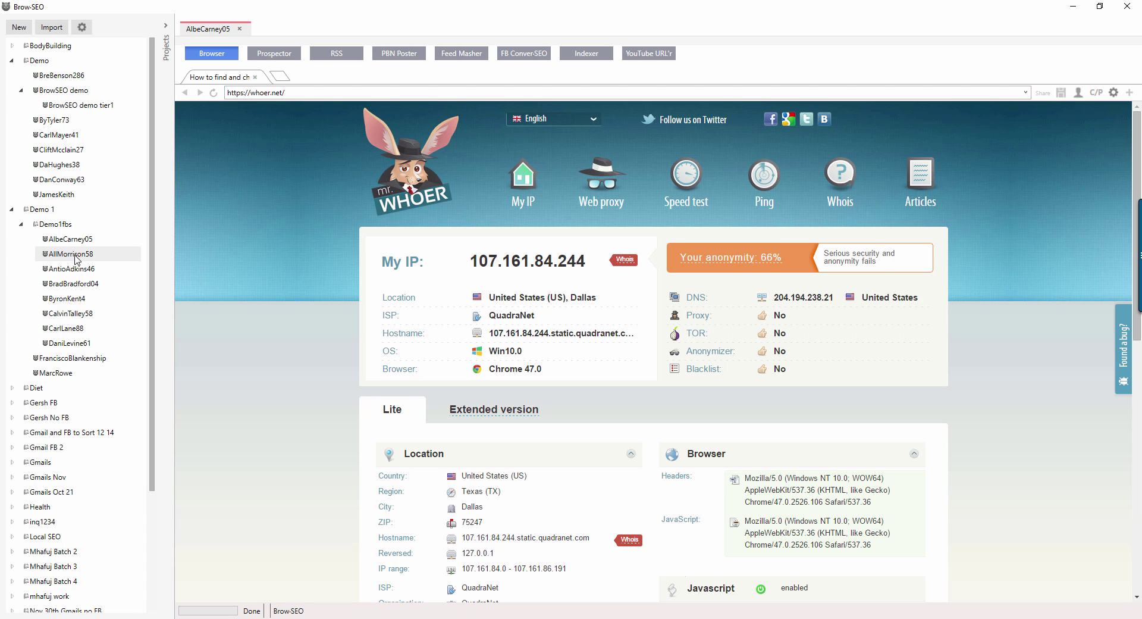
- Open the add-profile form for the second project in Demo1fbs, review its username, email and password fields, and close it without saving
right_click(76, 254)
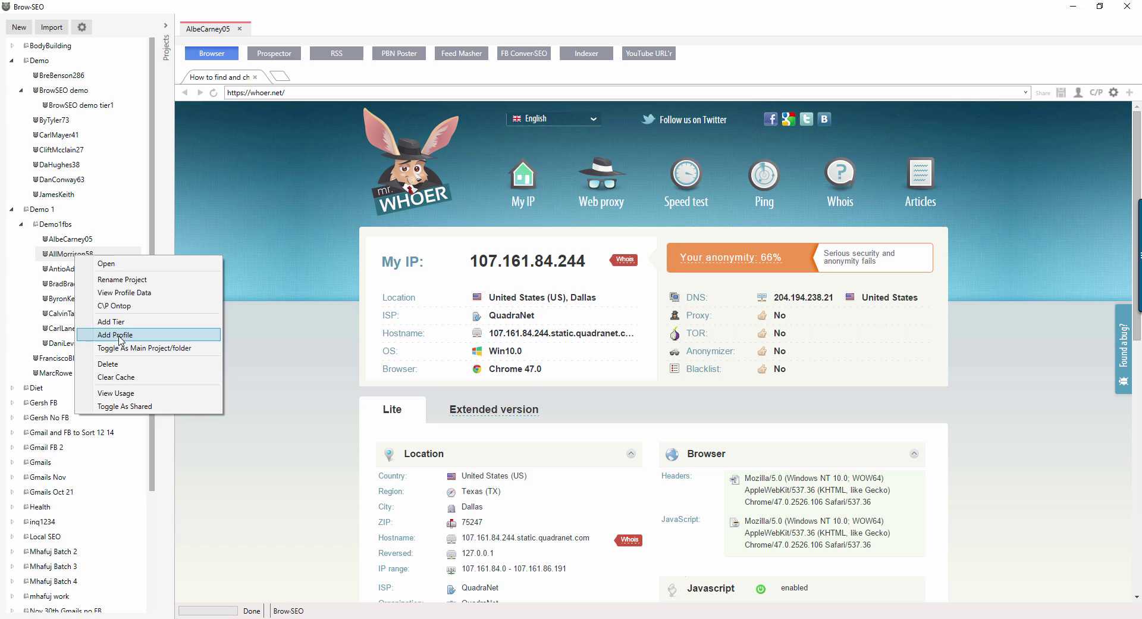
left_click(149, 334)
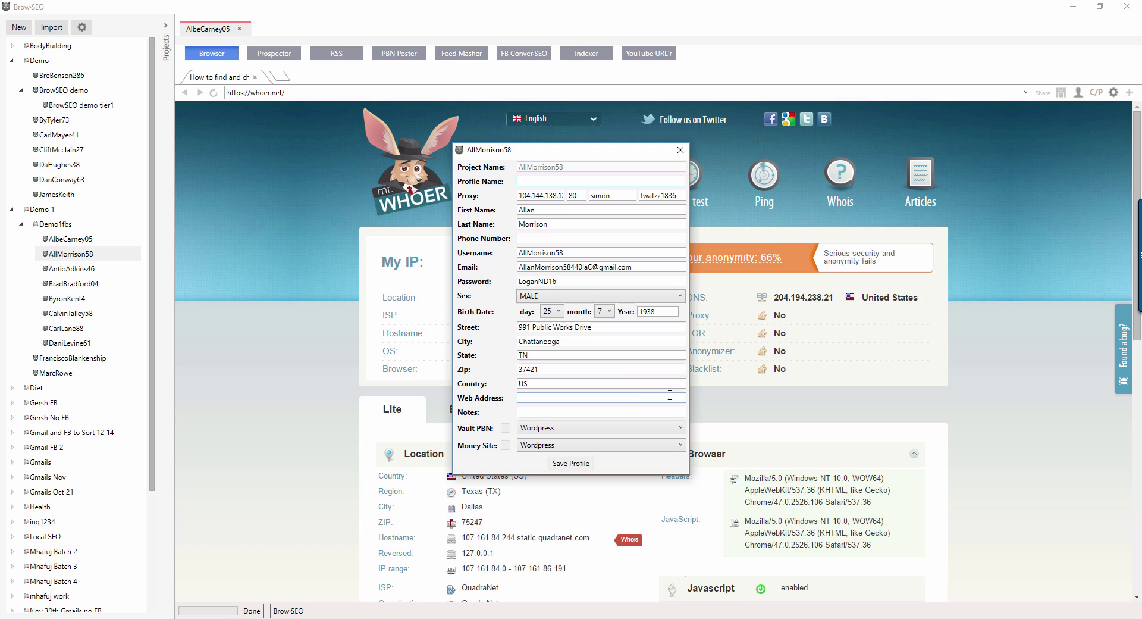
left_click_drag(567, 281, 496, 284)
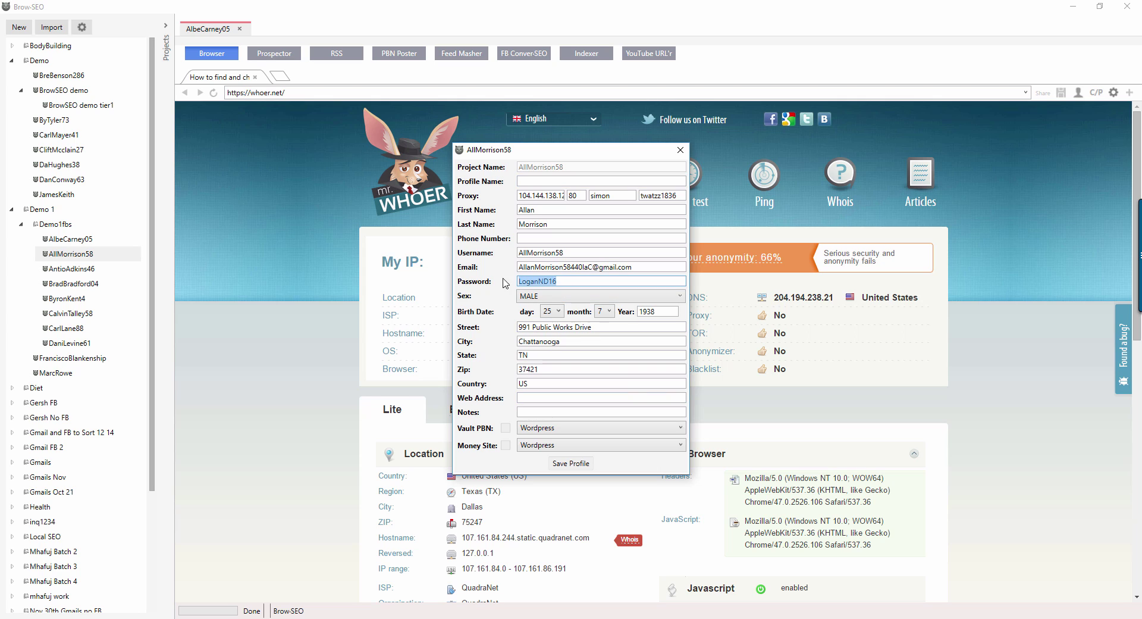
left_click(579, 265)
left_click(586, 252)
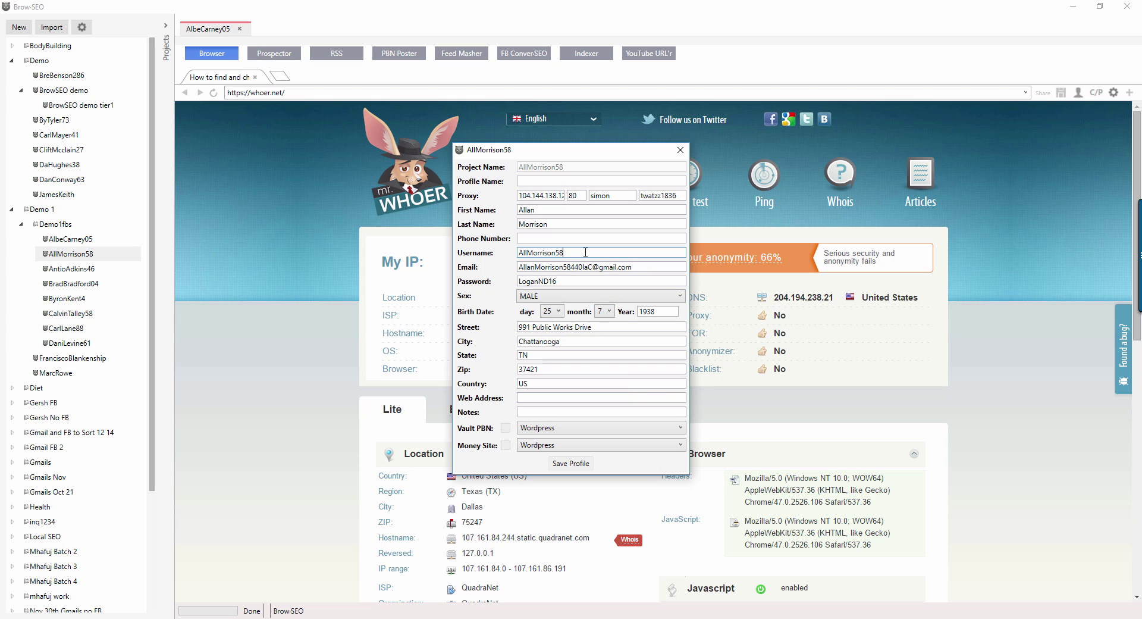
left_click(643, 269)
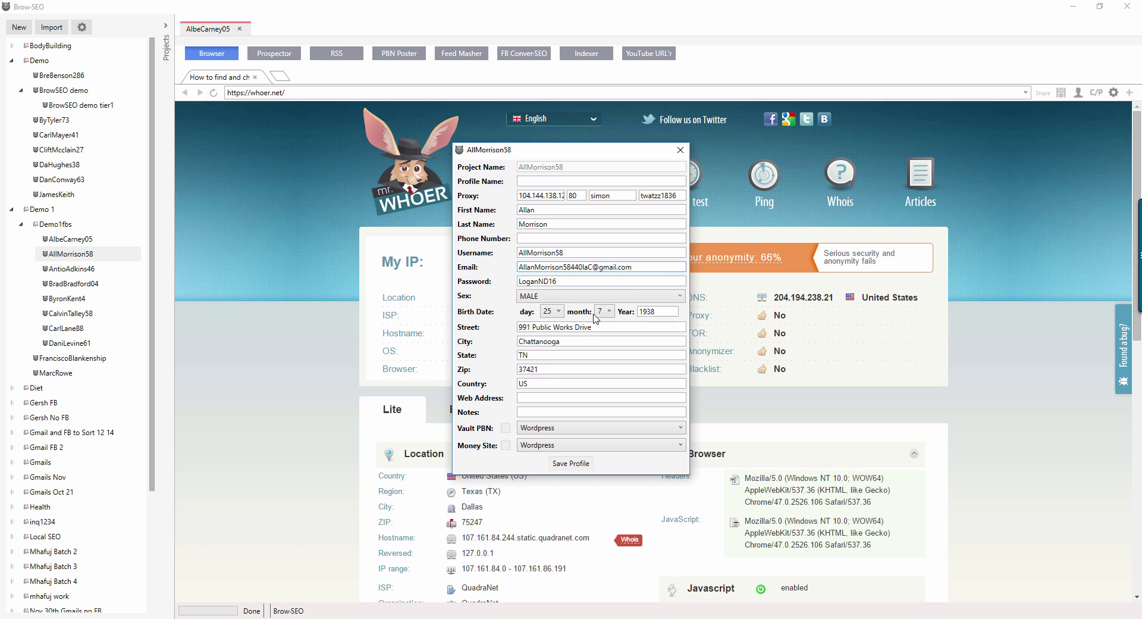
left_click(680, 151)
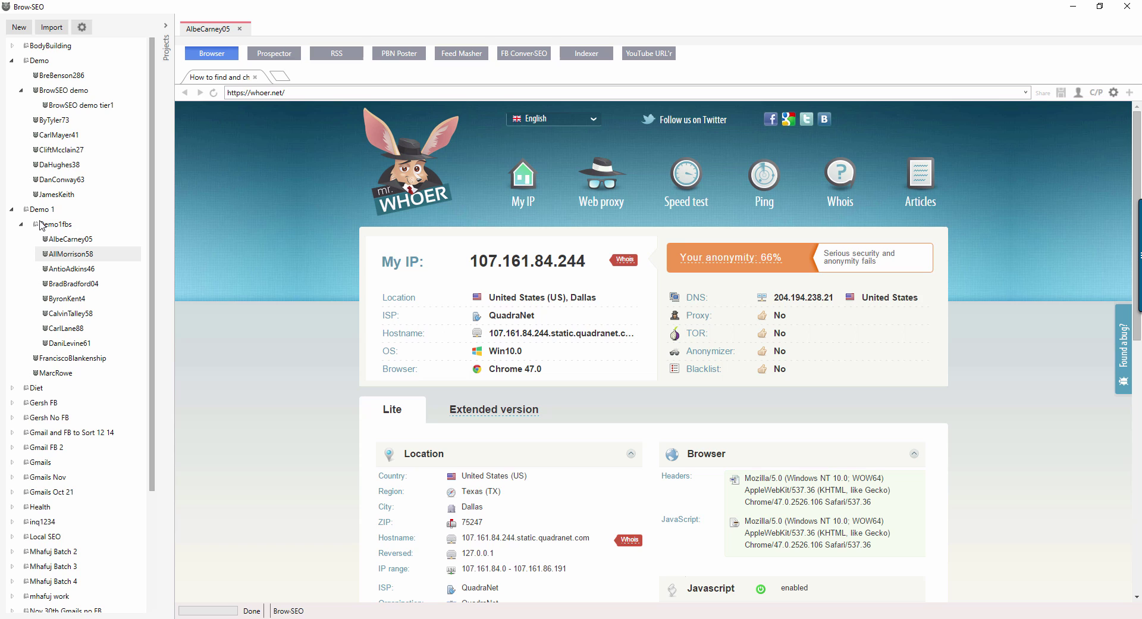
- Add a profile named wp.com to the second project in Demo1fbs and save it
right_click(69, 254)
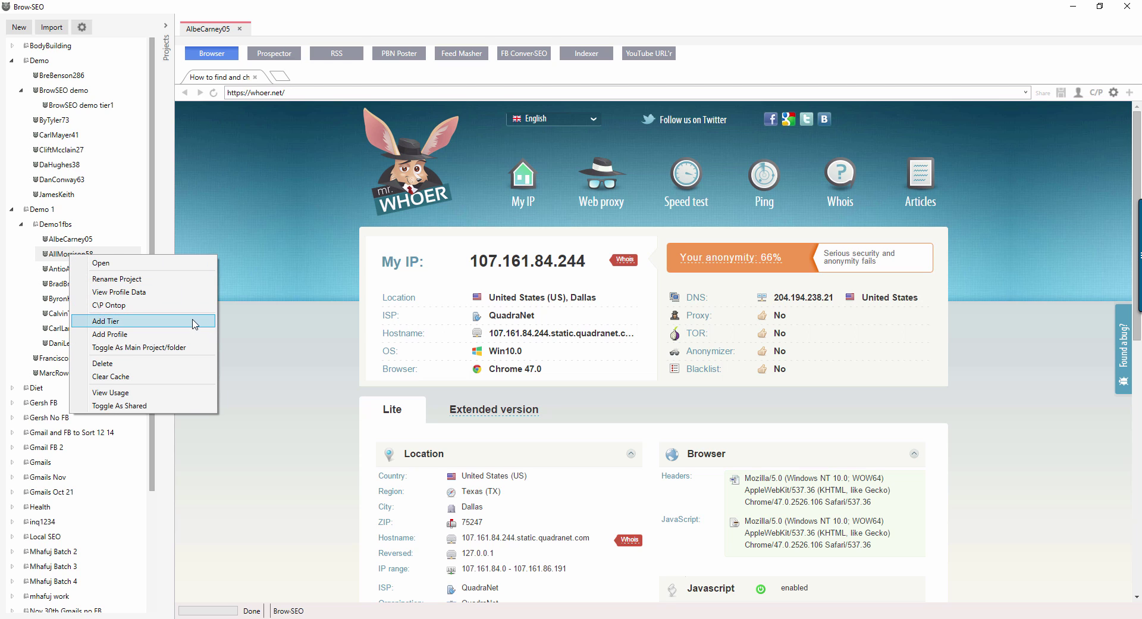
left_click(191, 336)
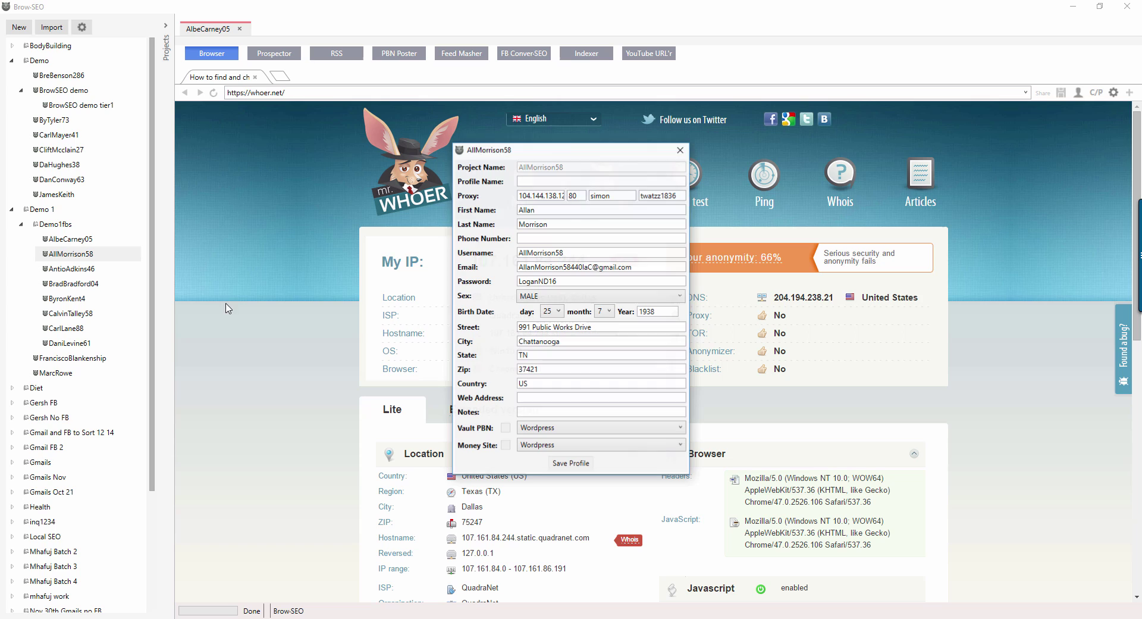
left_click(570, 179)
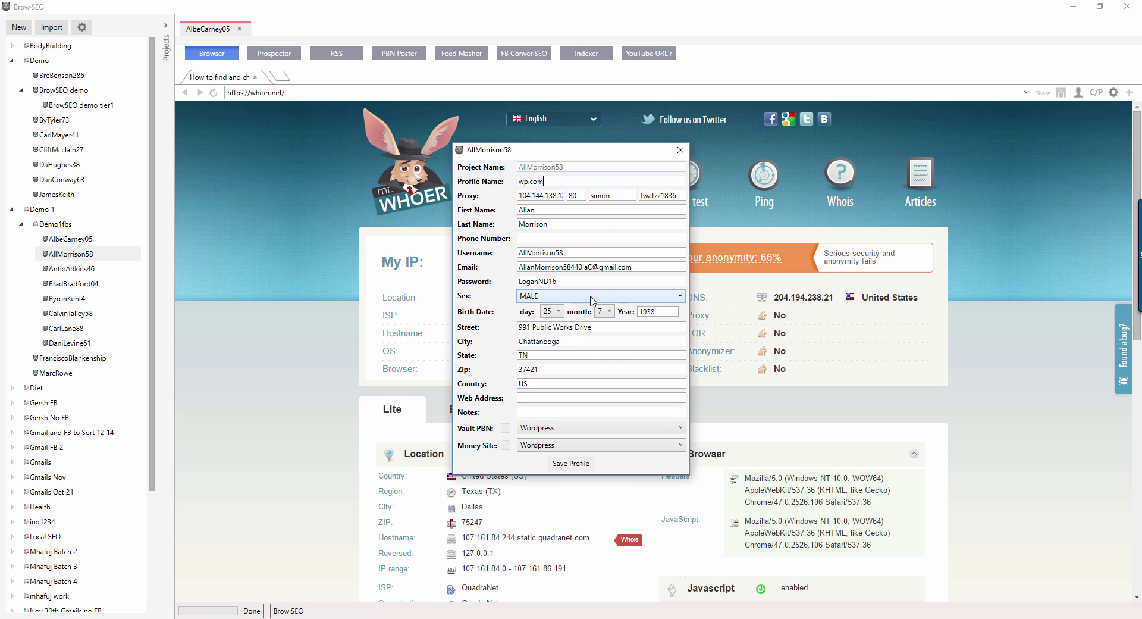
left_click(580, 254)
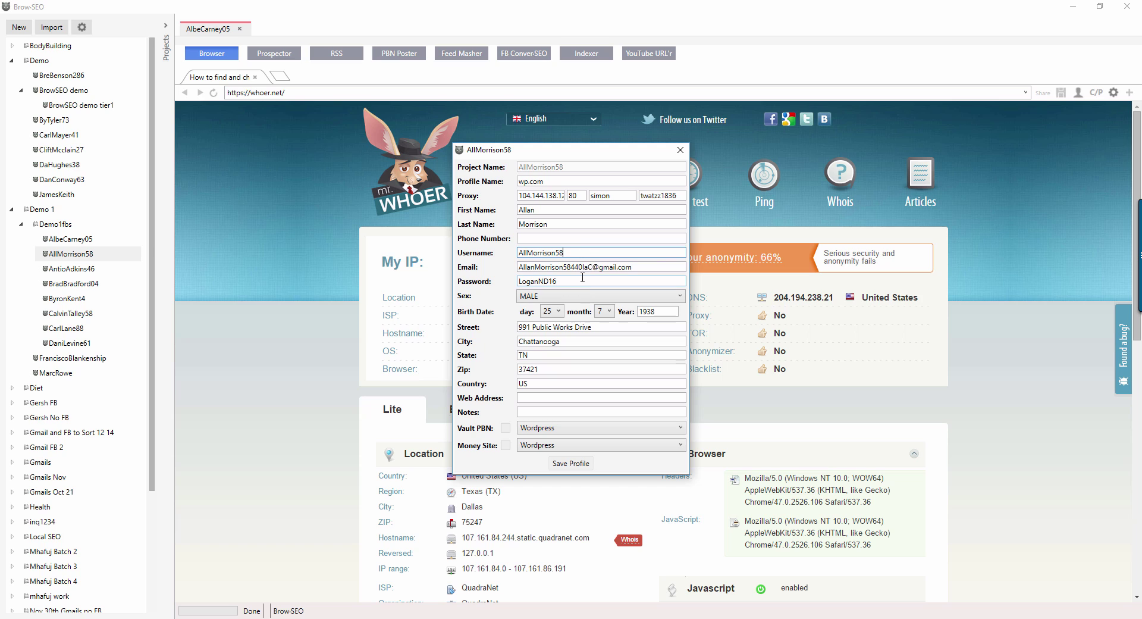
left_click(580, 463)
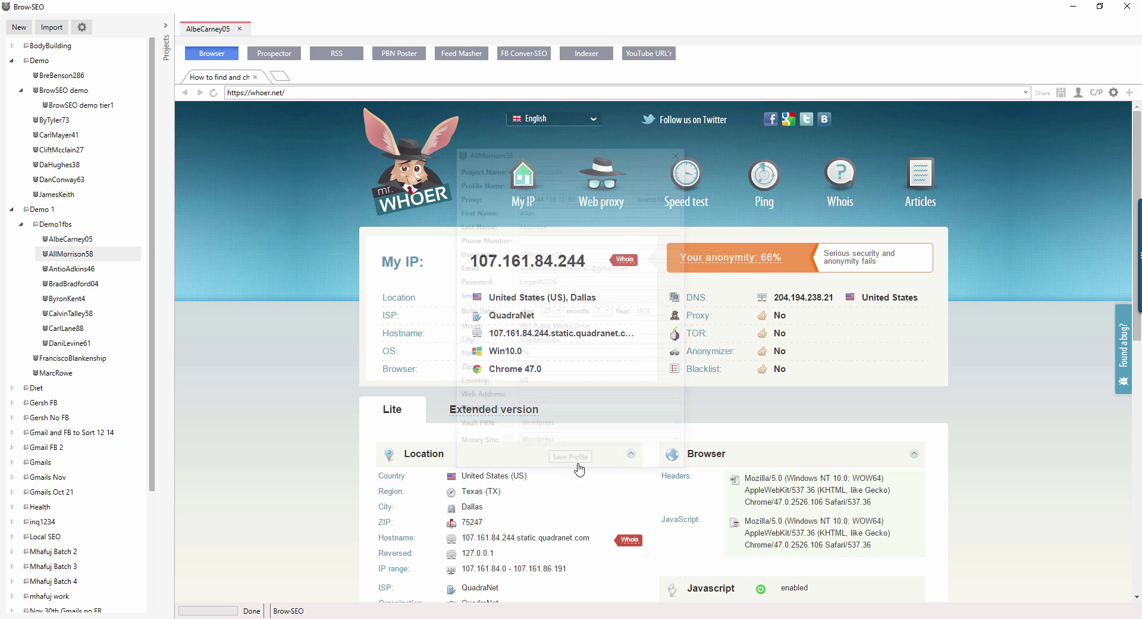
- Open the wp.com profile data of the second project in Demo1fbs and delete that profile
right_click(82, 259)
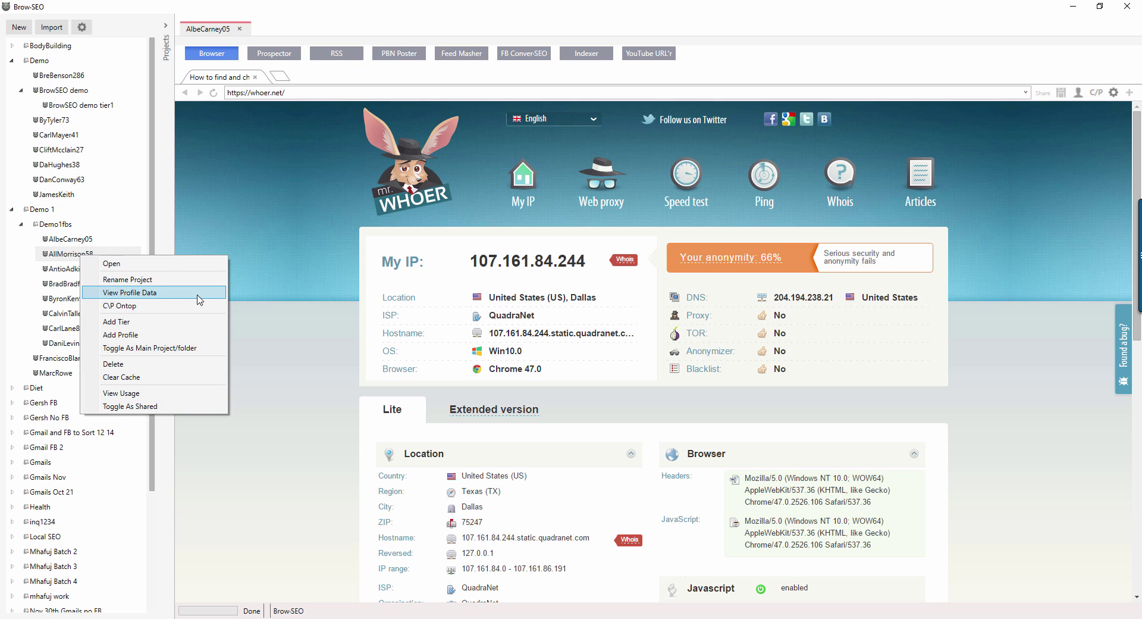
left_click(127, 293)
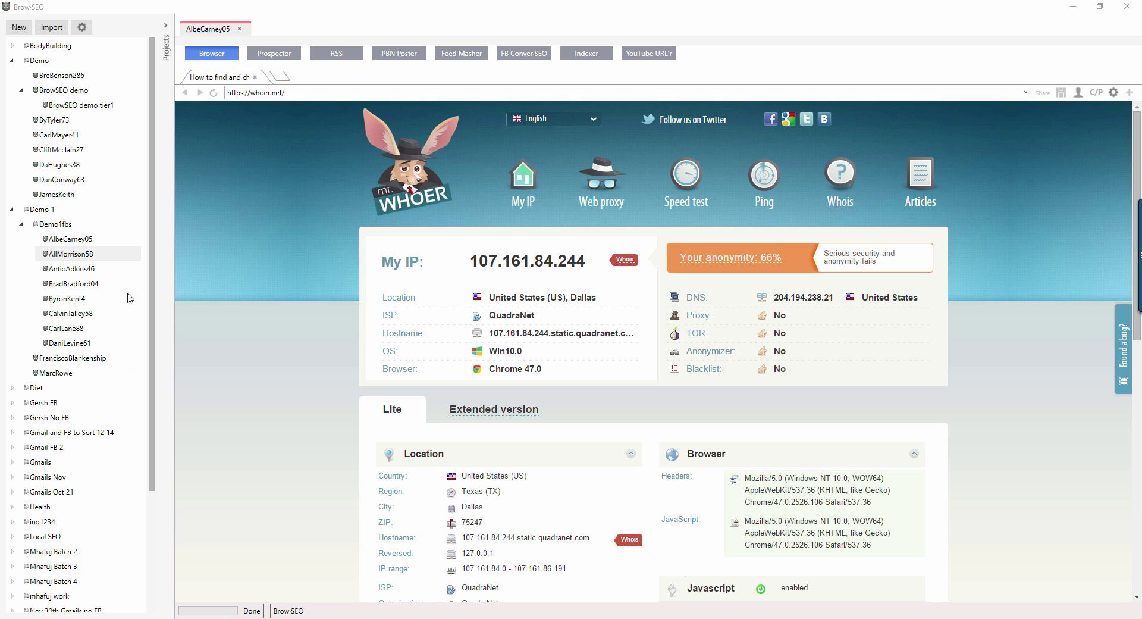
left_click(533, 308)
left_click(533, 310)
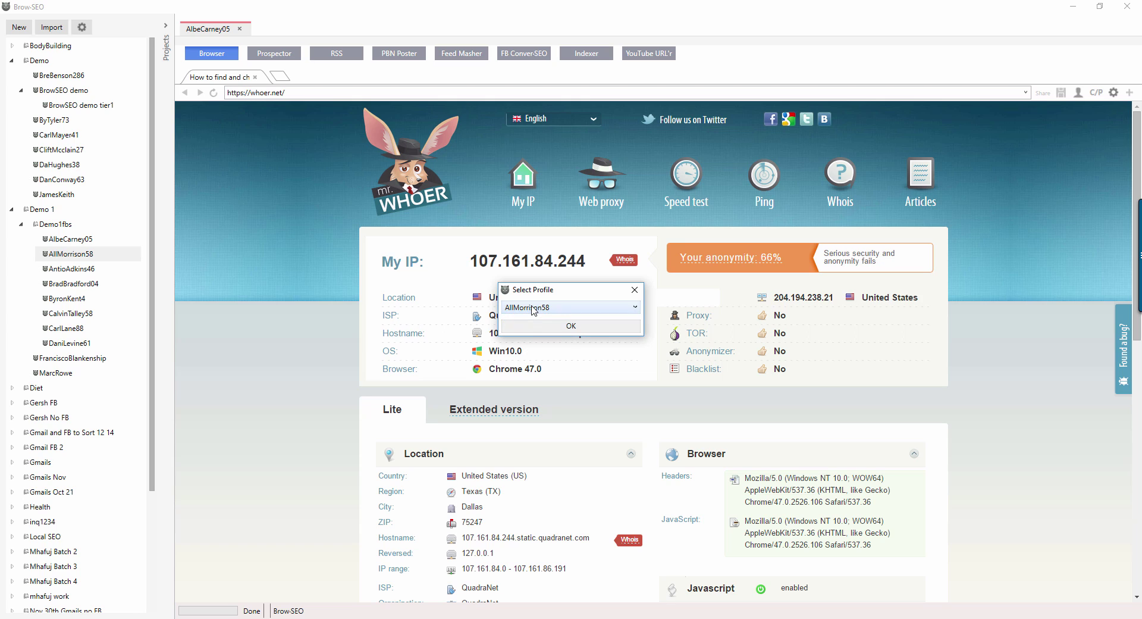
left_click(533, 307)
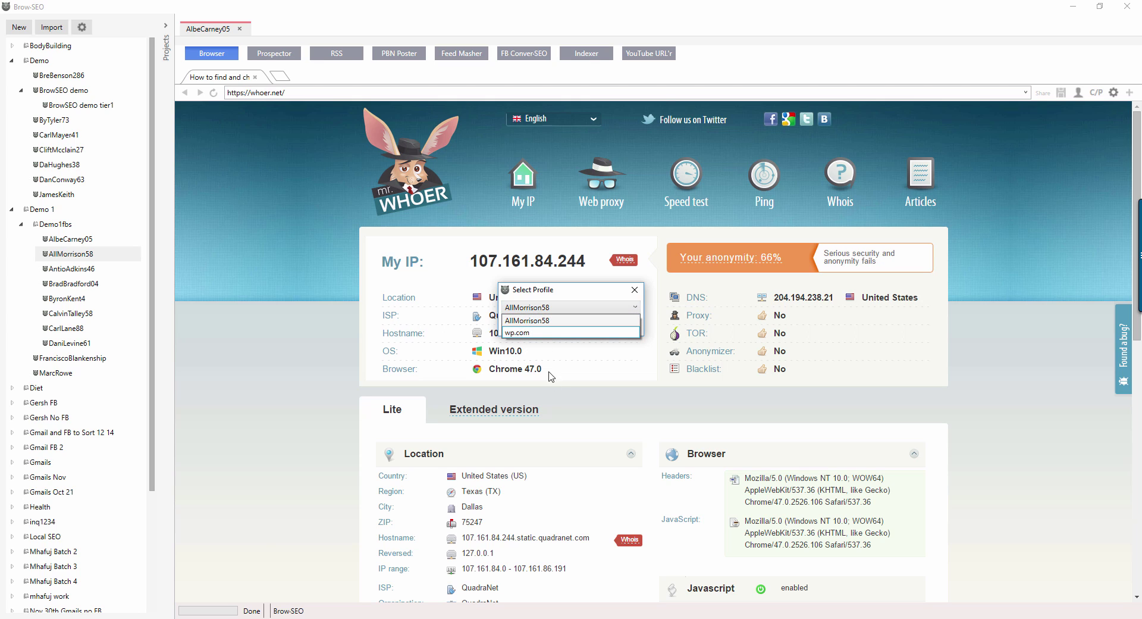
left_click(568, 332)
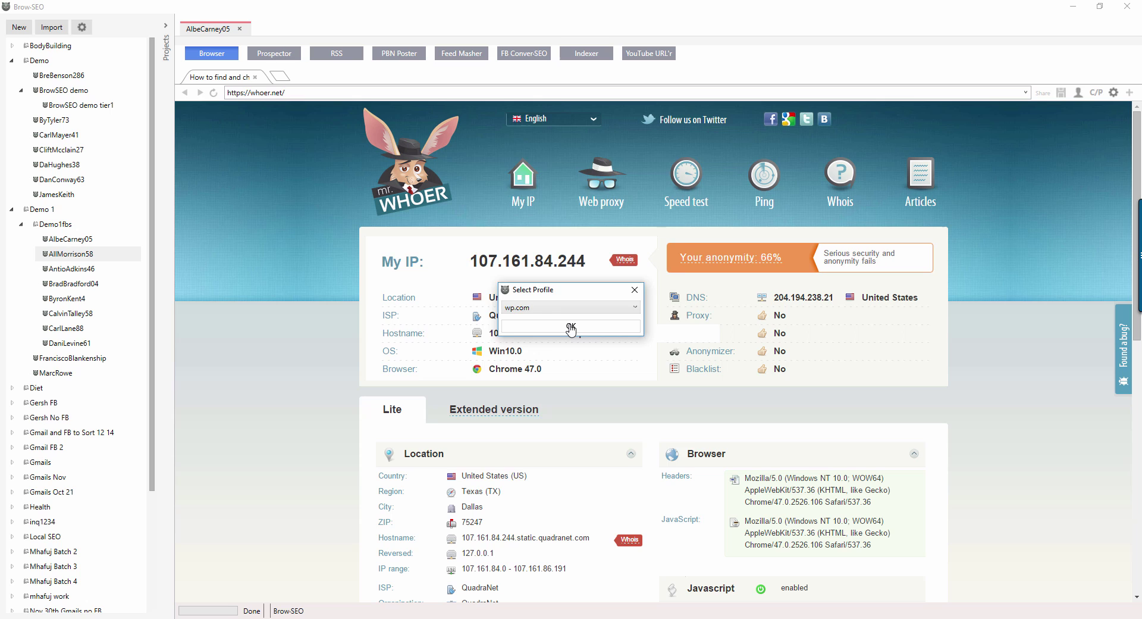
left_click(570, 326)
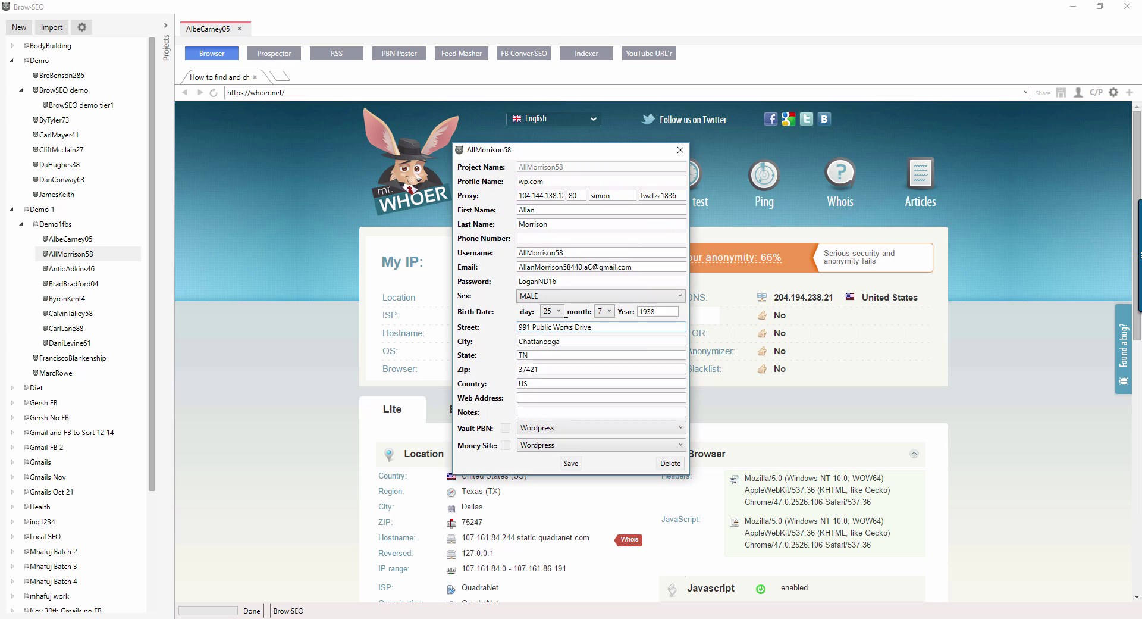
left_click(670, 463)
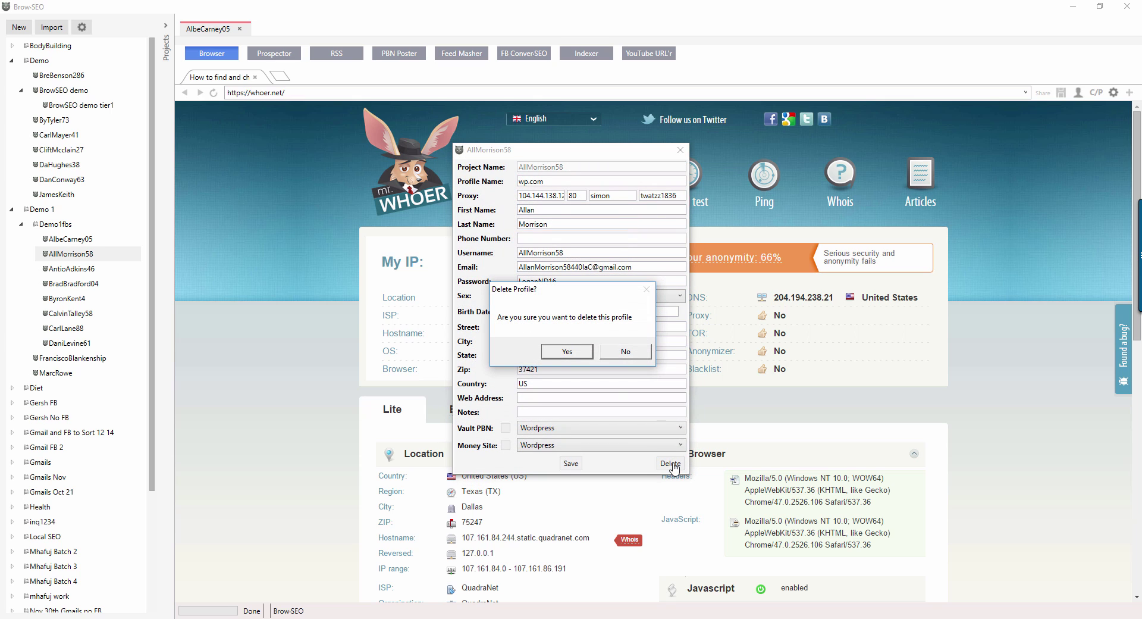
left_click(568, 352)
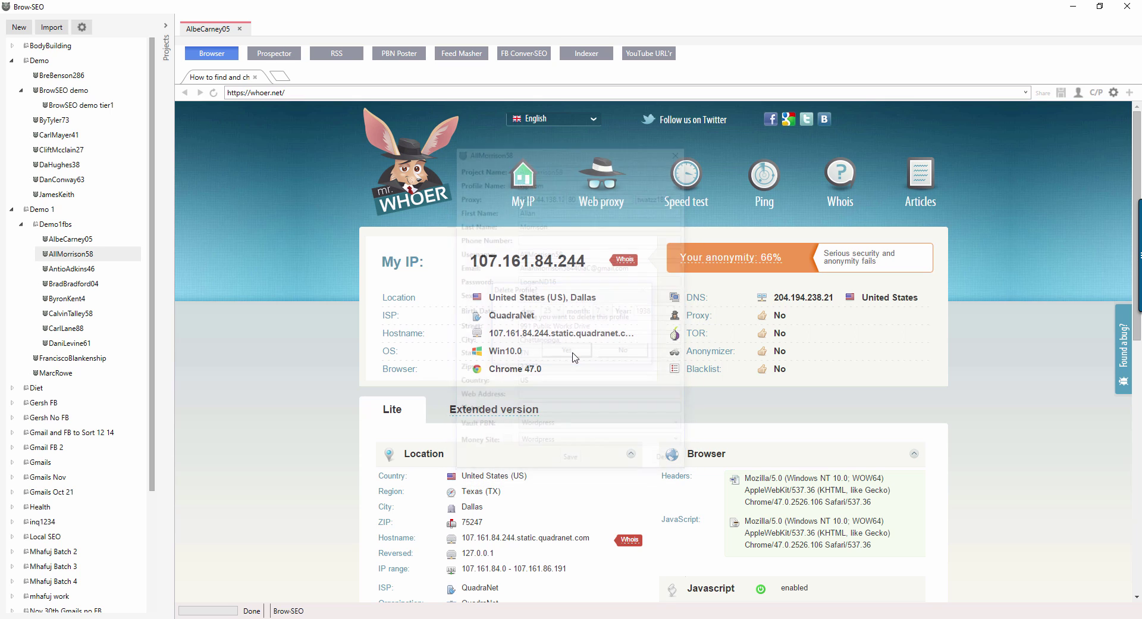
- View the remaining profile data of the second project in Demo1fbs and close it
right_click(78, 255)
left_click(132, 291)
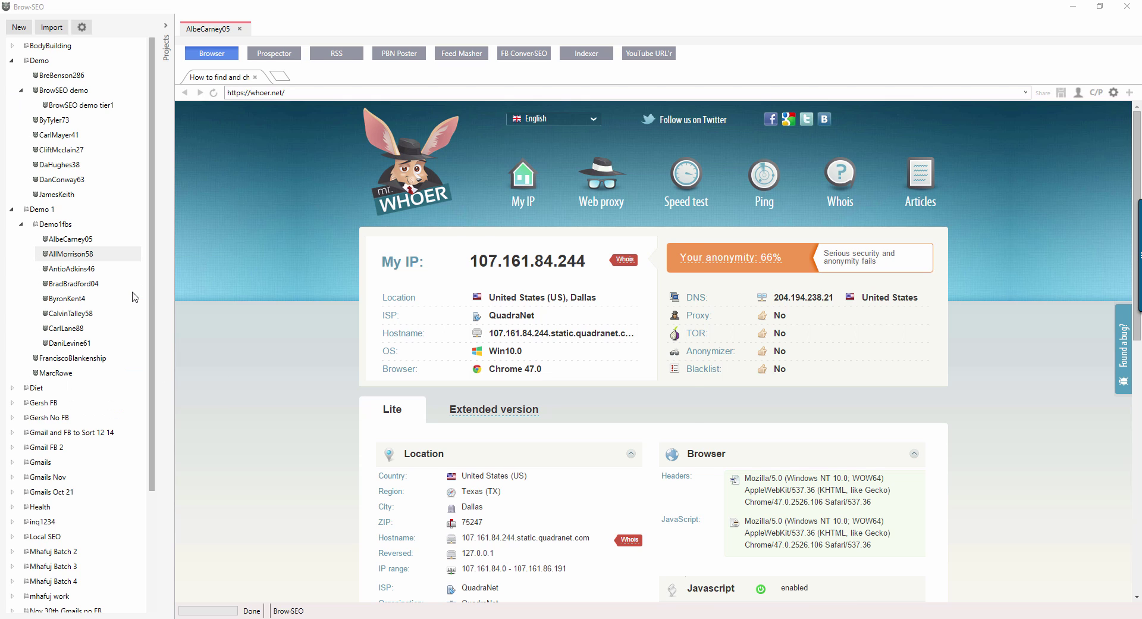
left_click(681, 150)
- Open the new project form and review its profile name, proxy, username, email and street fields
left_click(19, 27)
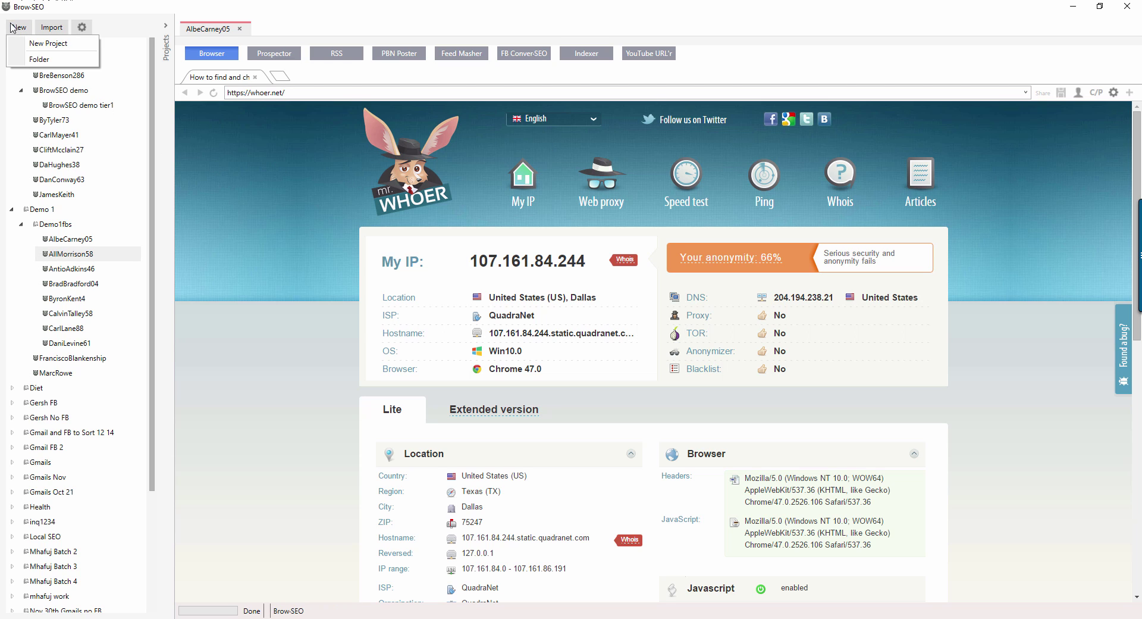
left_click(36, 40)
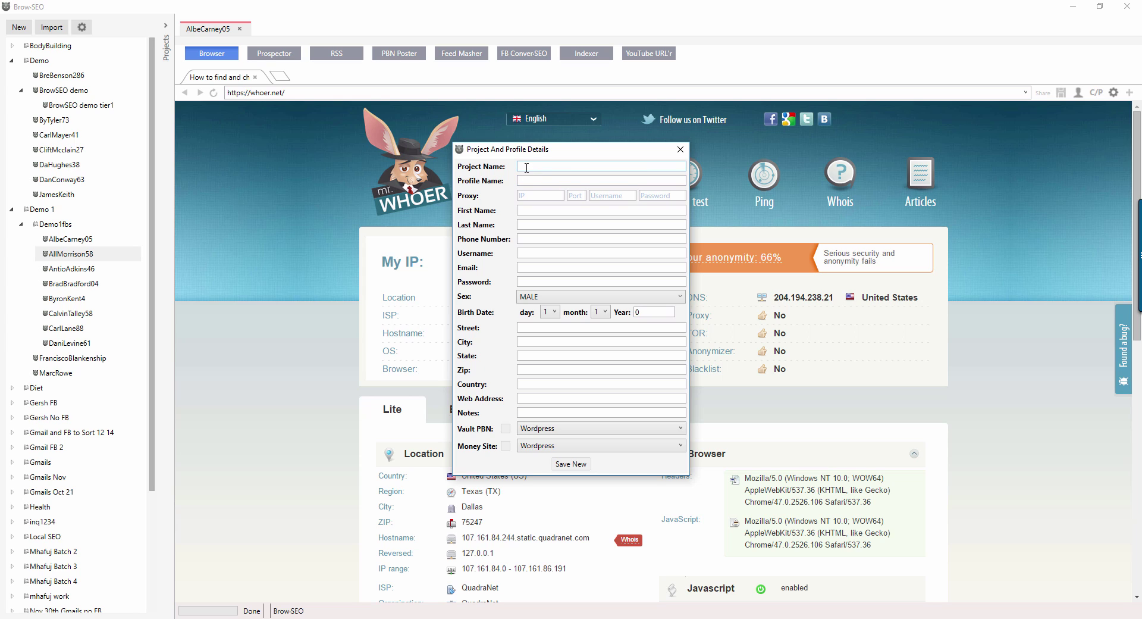
left_click(577, 180)
left_click(564, 266)
left_click(533, 196)
left_click_drag(681, 152, 933, 202)
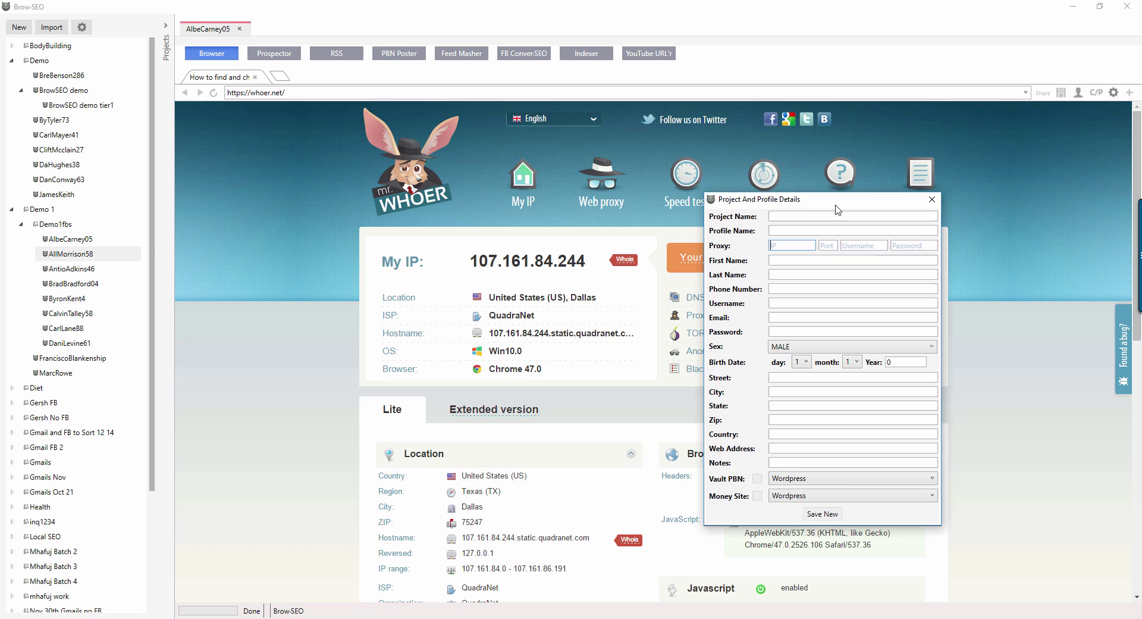
left_click_drag(836, 207, 332, 195)
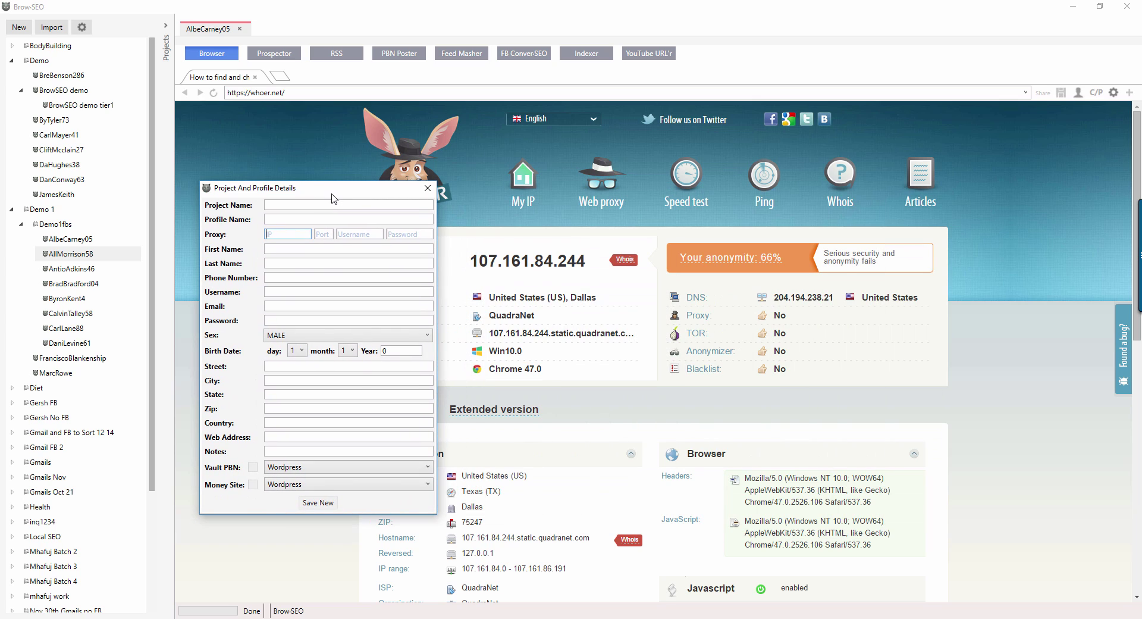
left_click(306, 292)
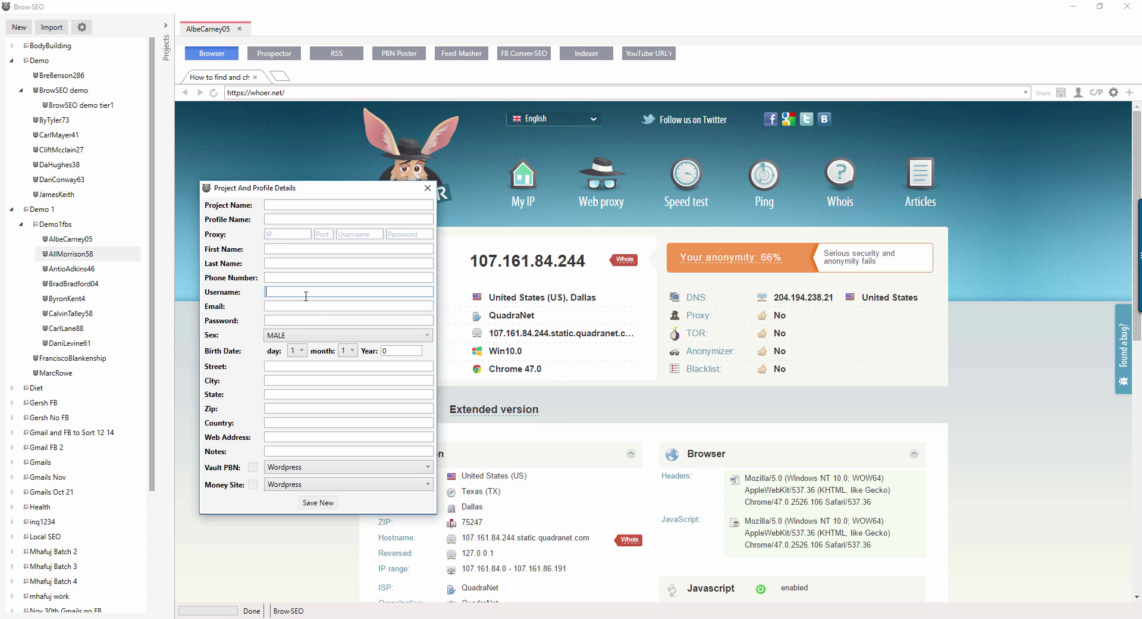
left_click(308, 364)
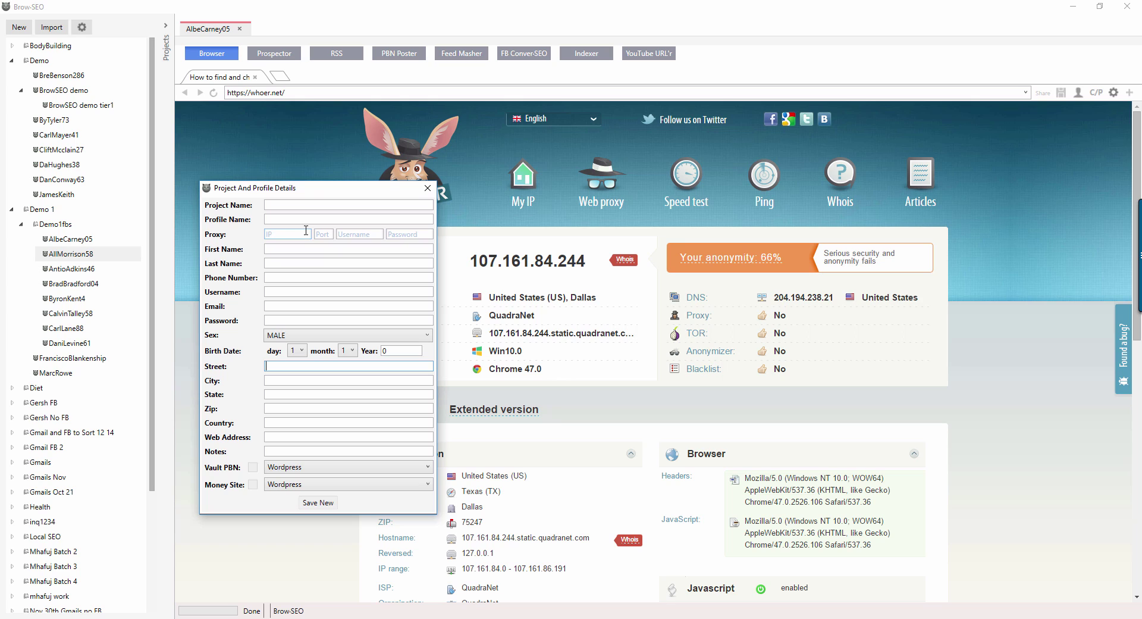
left_click(292, 294)
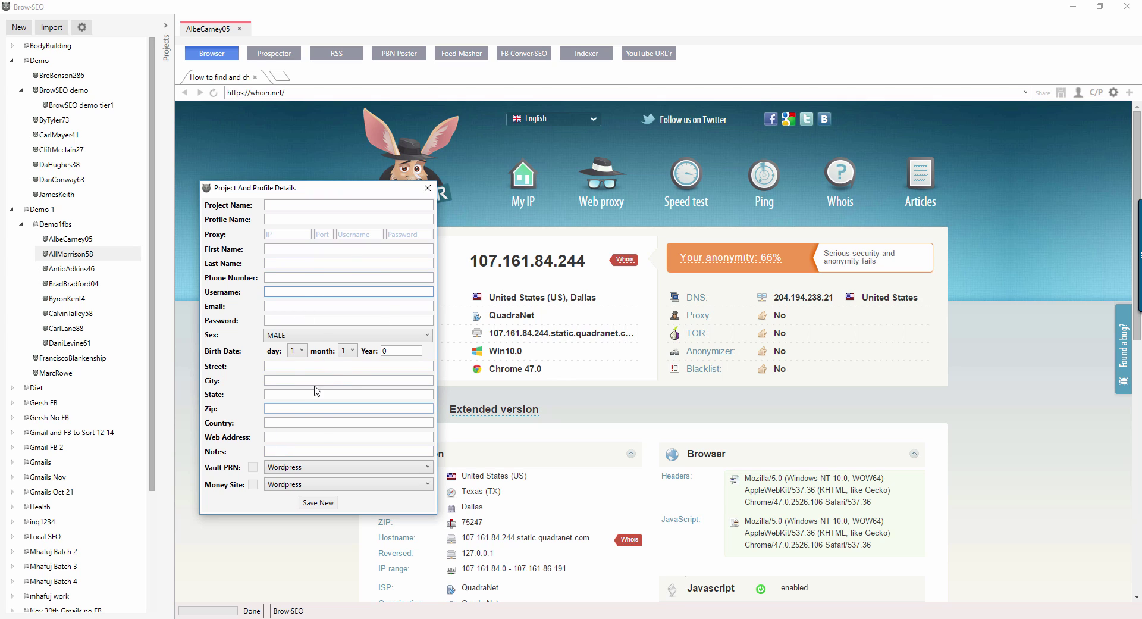
- Try the Vault PBN and Money Site options in the project form, switching both on and off again
left_click(253, 468)
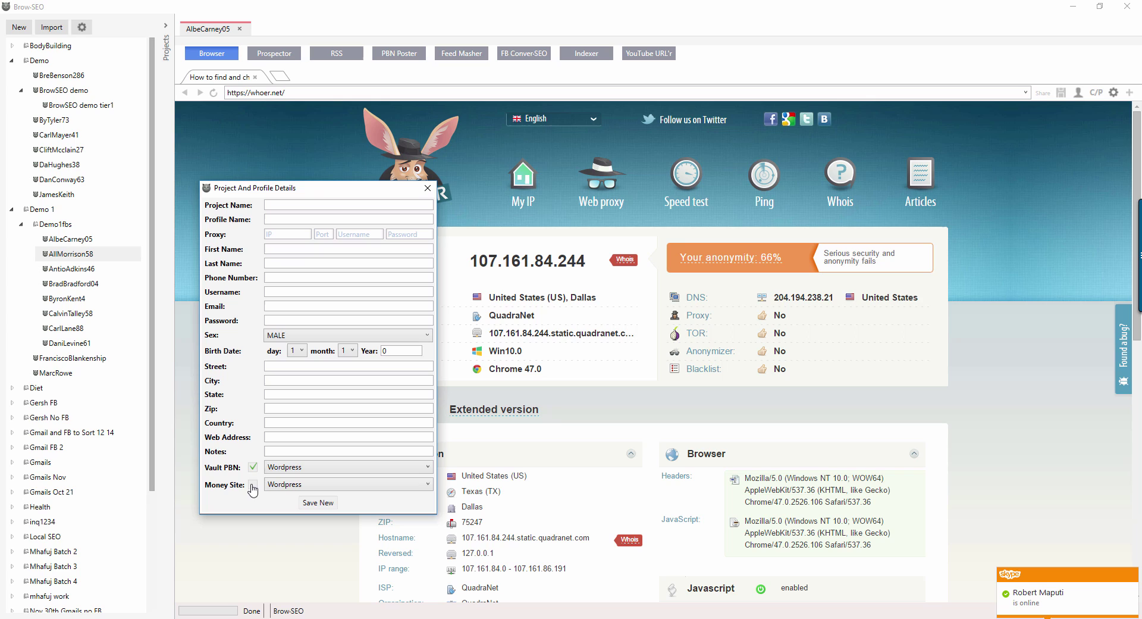
left_click(253, 485)
left_click(253, 484)
left_click(253, 467)
left_click(253, 485)
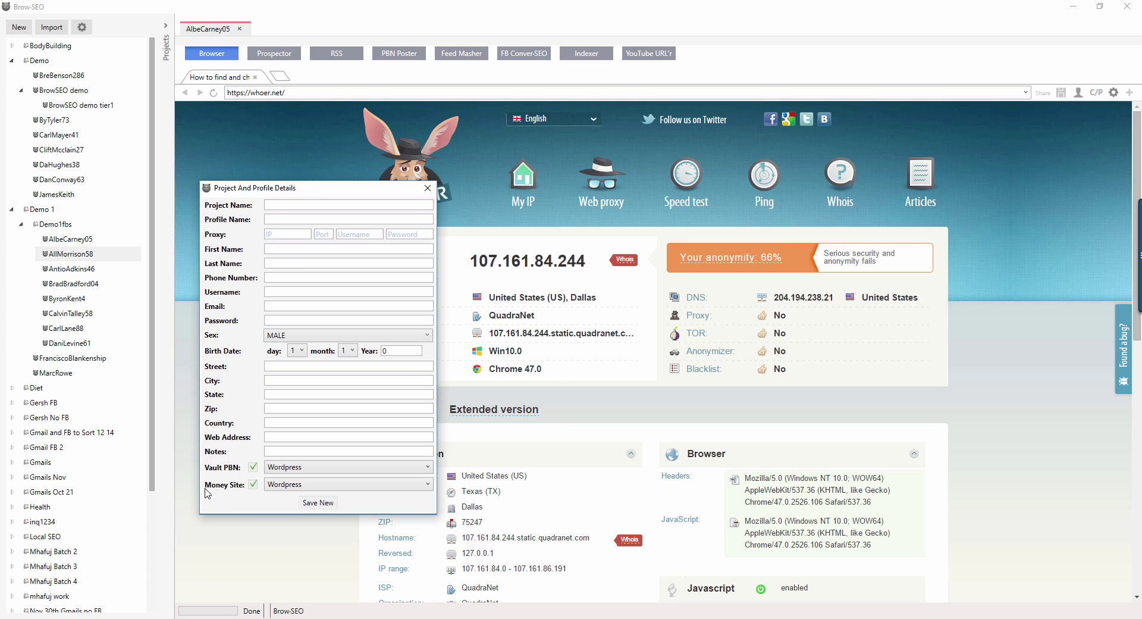
left_click(252, 484)
left_click(252, 468)
- Review the profile name, web address, username and sex options in the project form, and close it without saving
left_click(357, 219)
left_click(277, 434)
left_click(295, 290)
left_click(286, 335)
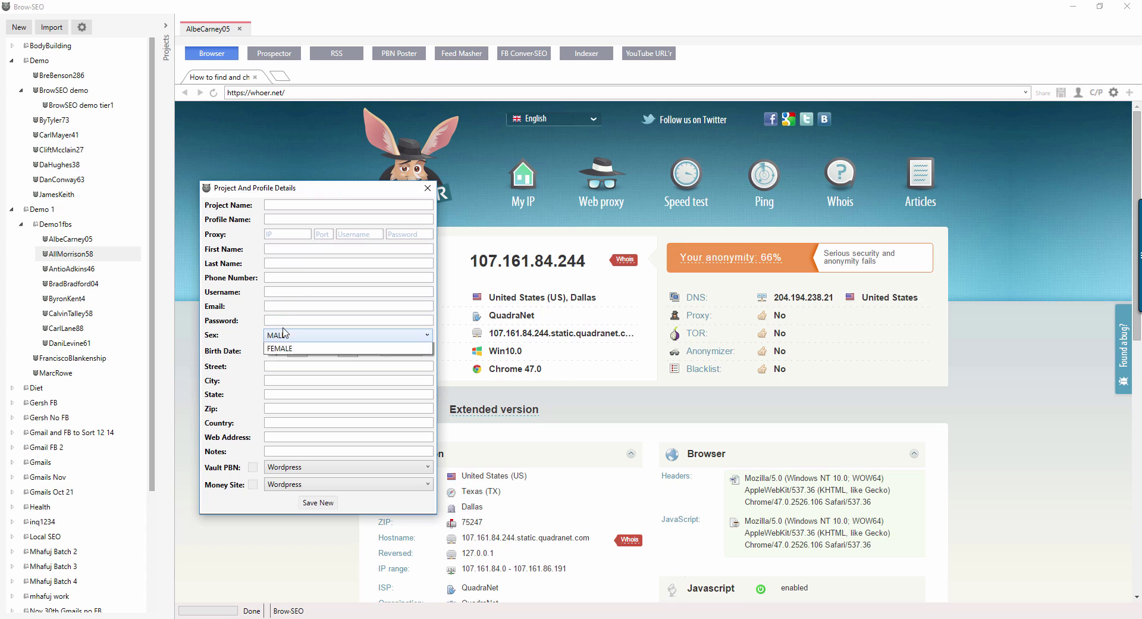
left_click(286, 331)
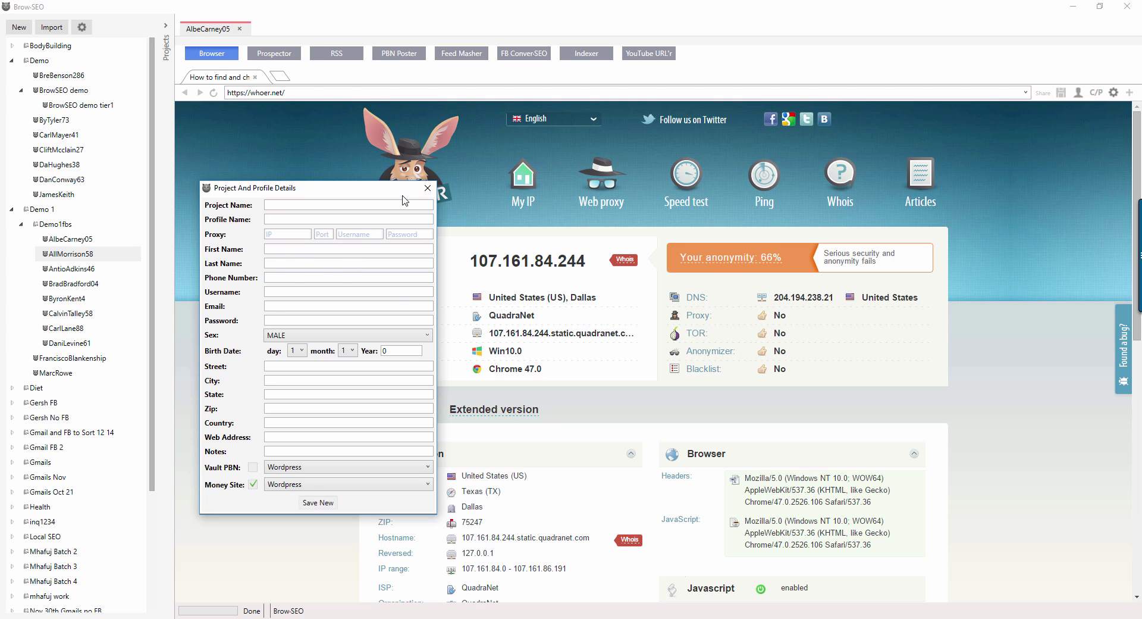
left_click(428, 188)
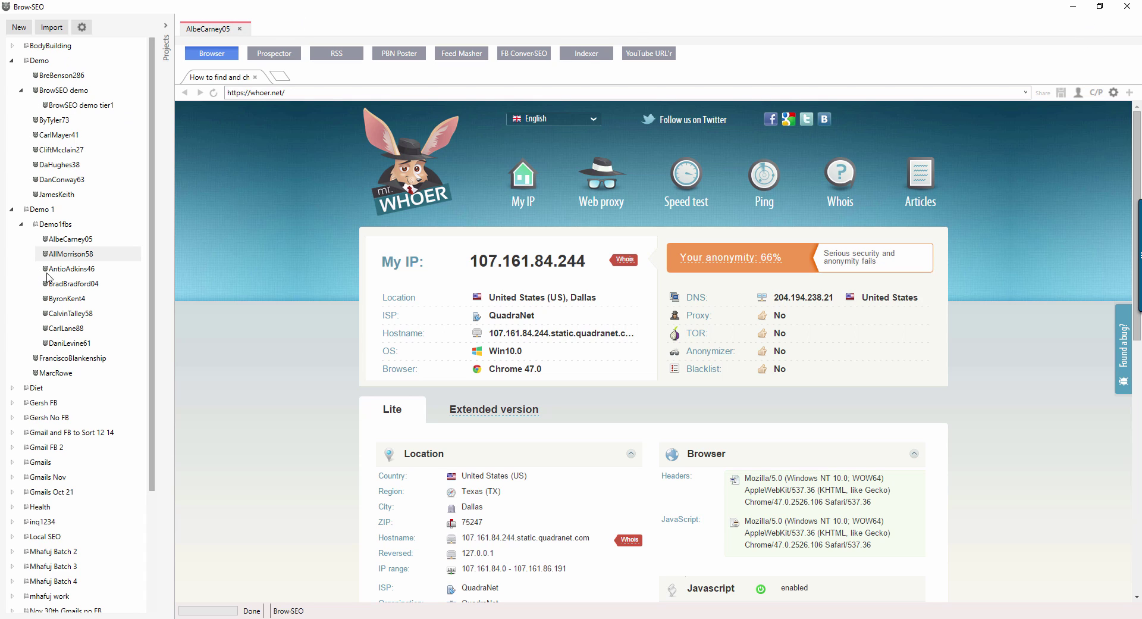
- Show the copy/paste profile overlay (C\P Ontop) for the first project in Demo1fbs and close it
left_click(63, 238)
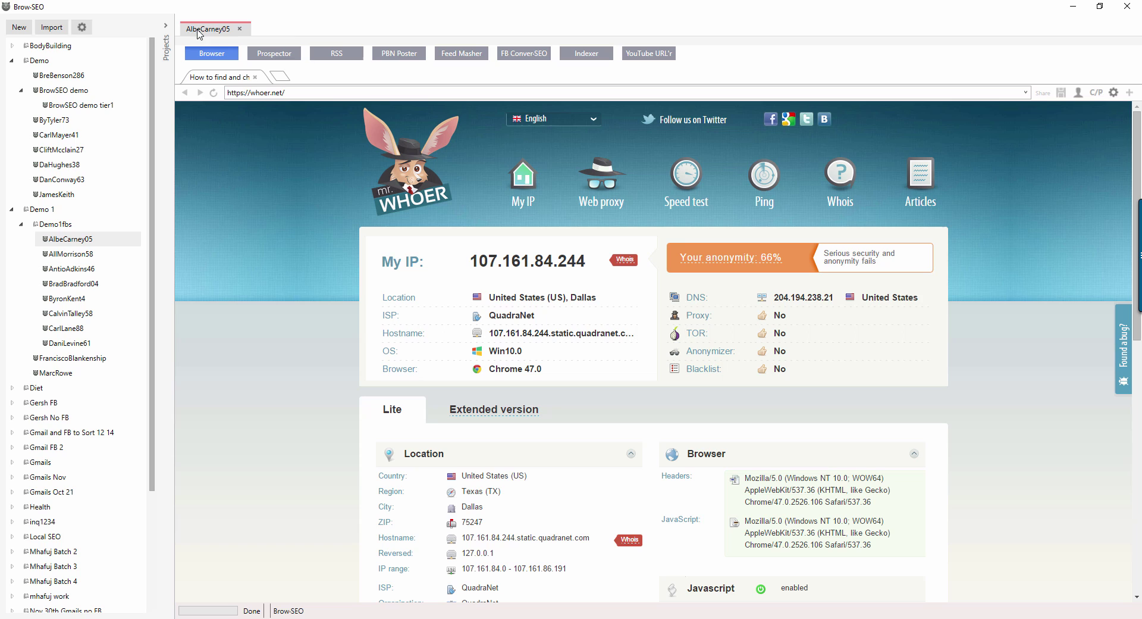
right_click(59, 240)
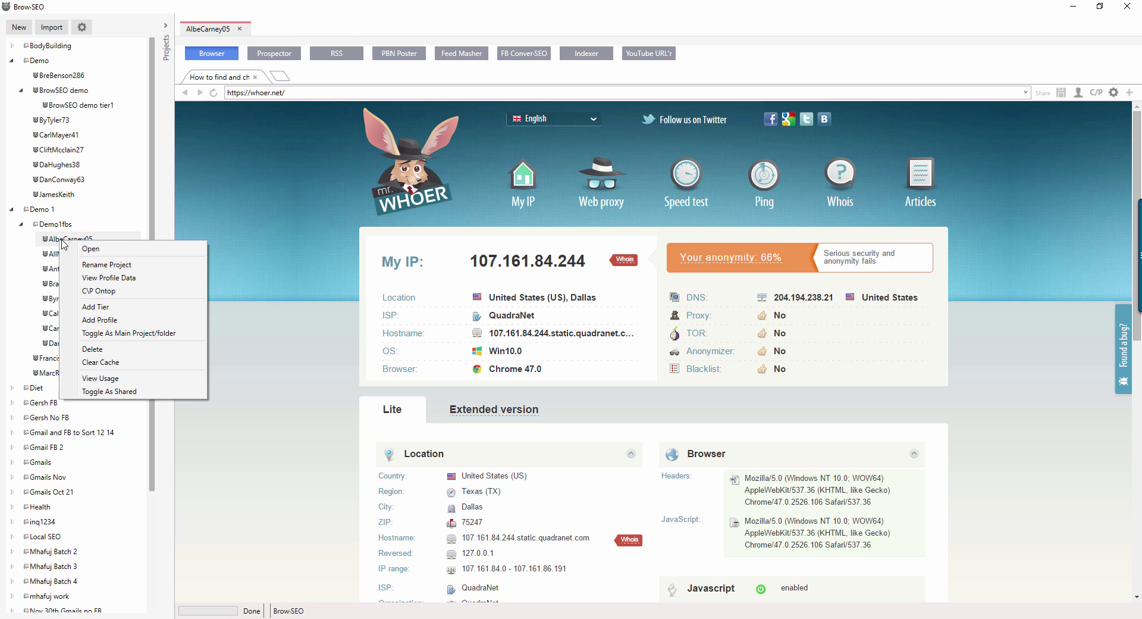
left_click(111, 293)
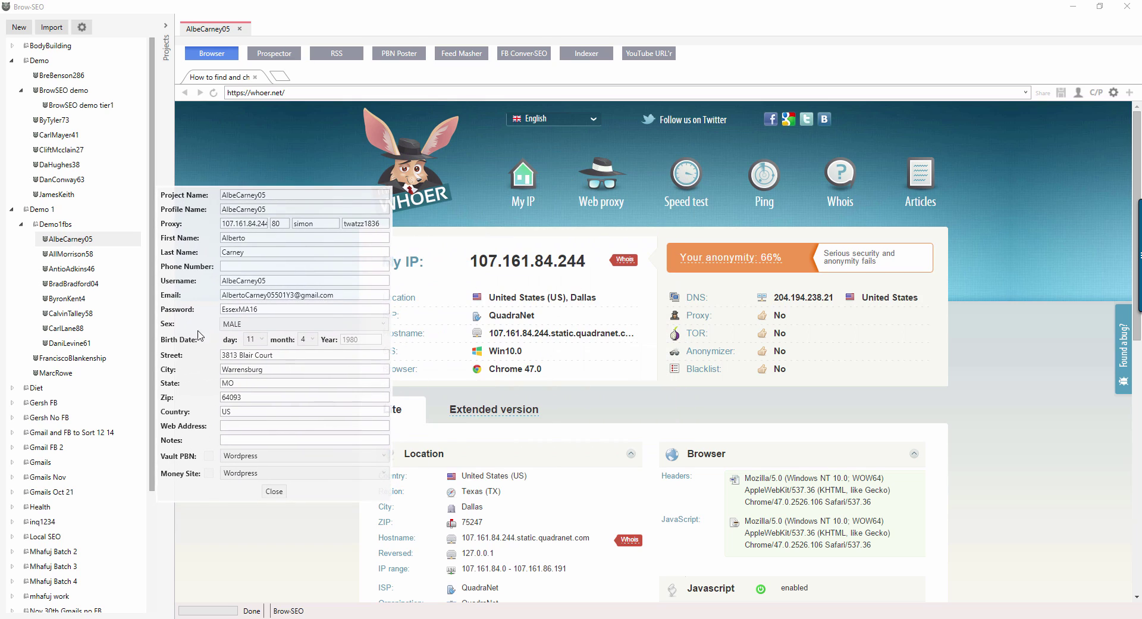
left_click(274, 491)
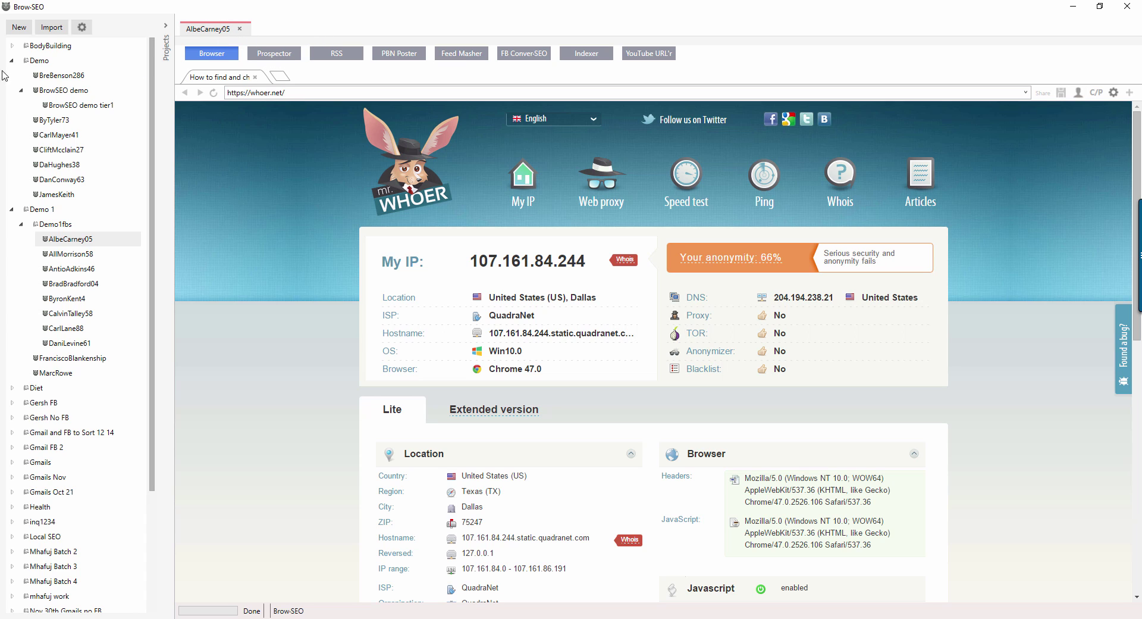
- Show the C/P profile overlay from the open browser project, move it beside the project tree, and close it
left_click(73, 270)
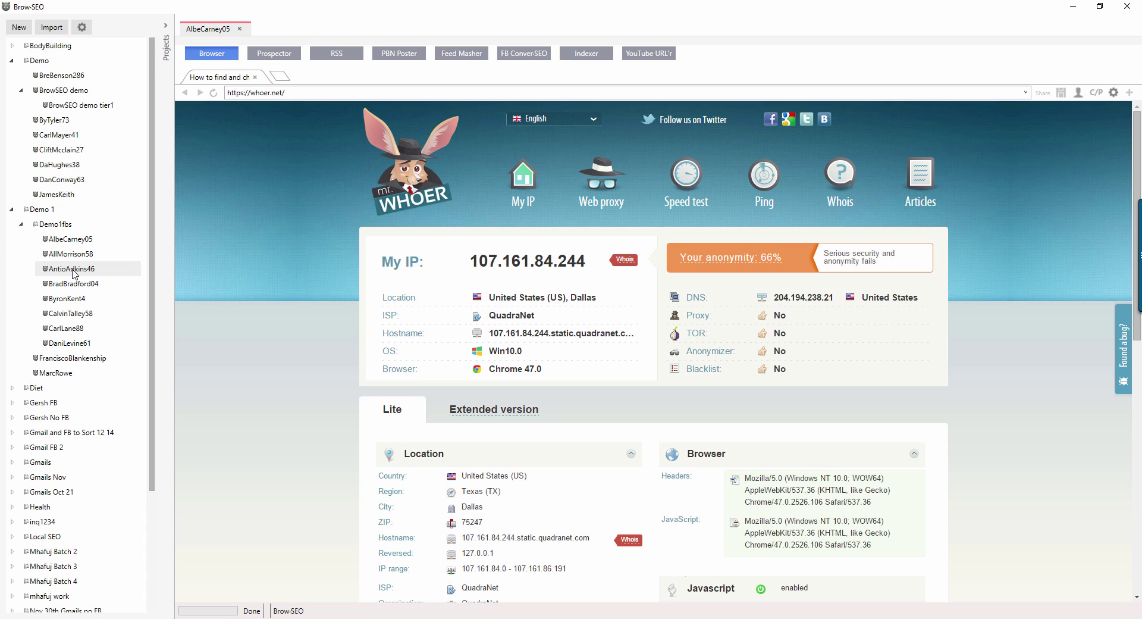
left_click(1096, 94)
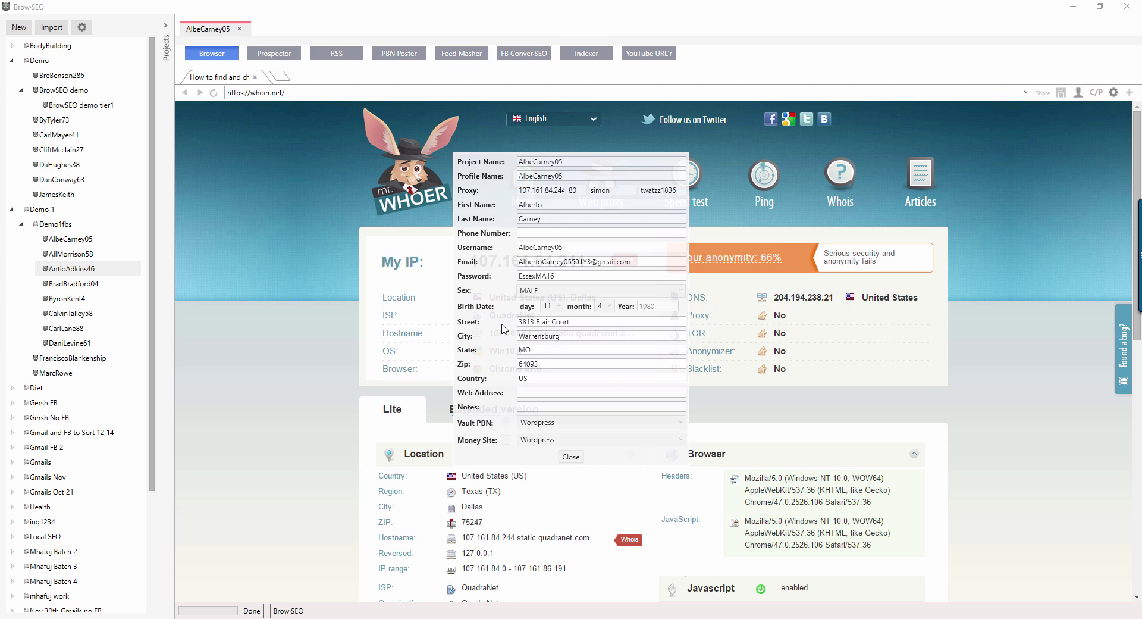
left_click_drag(504, 323, 222, 366)
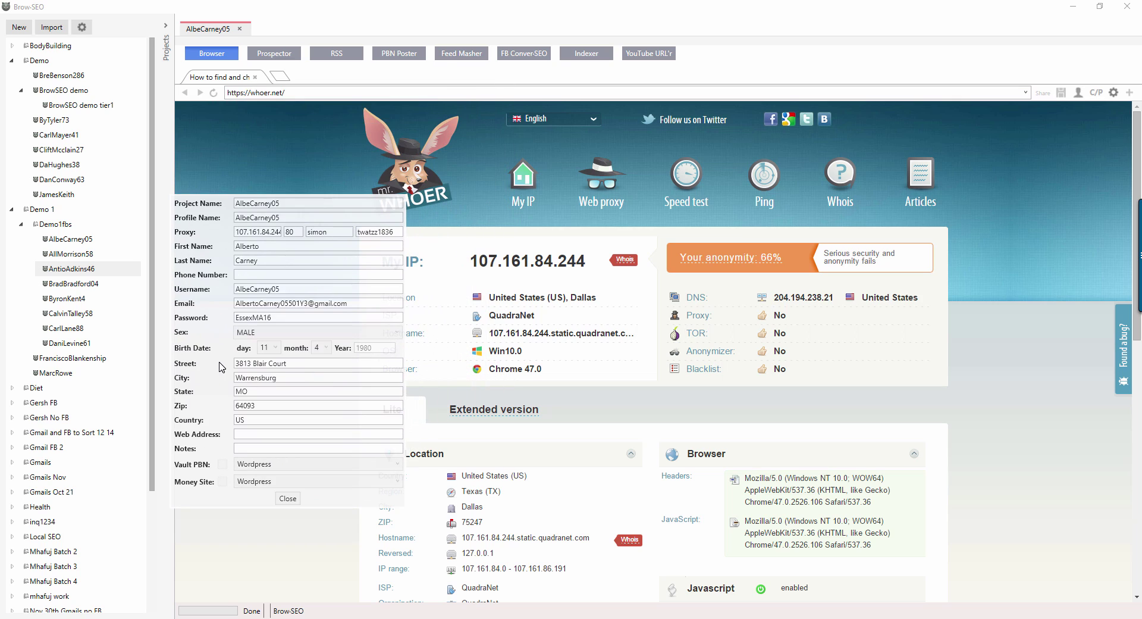
left_click(254, 263)
left_click(287, 497)
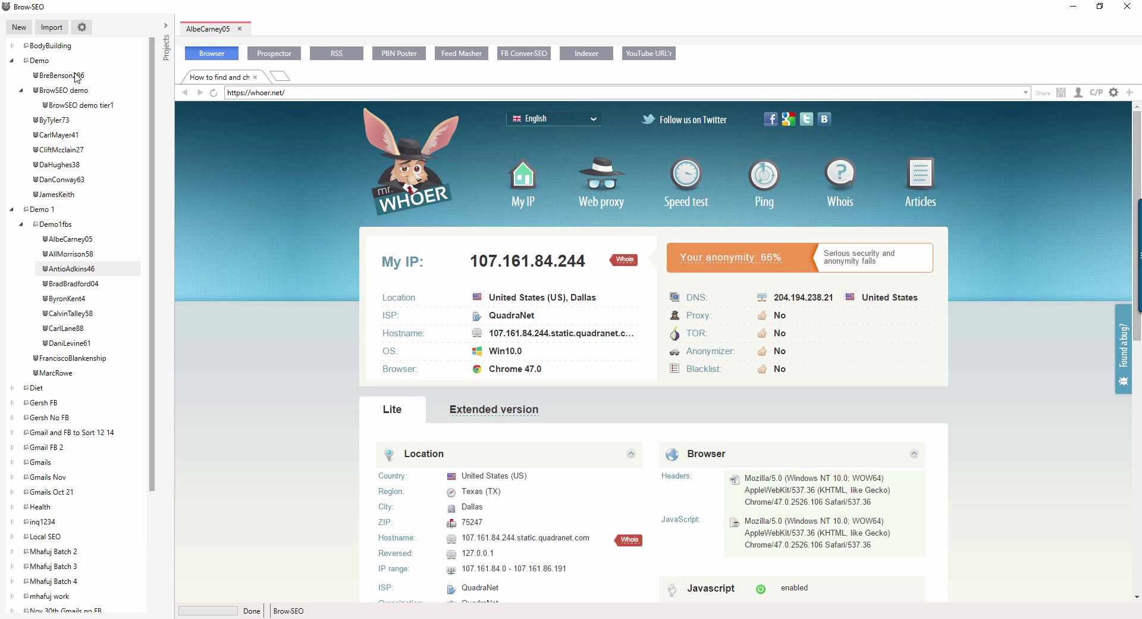
- Open a blank new project form and close it without saving
left_click(20, 30)
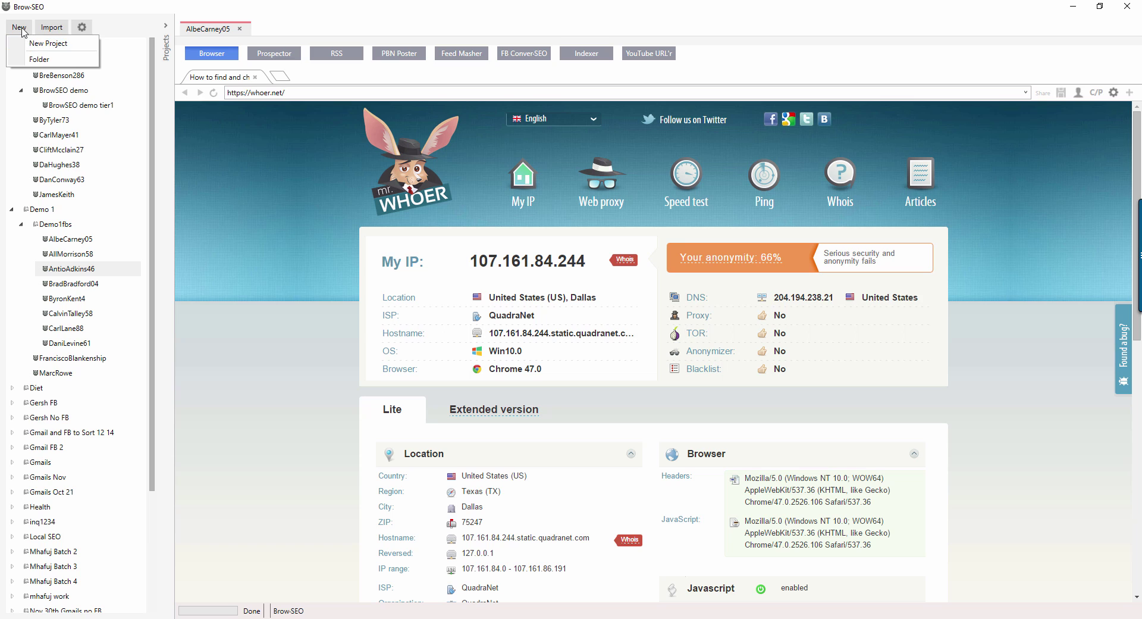
left_click(35, 43)
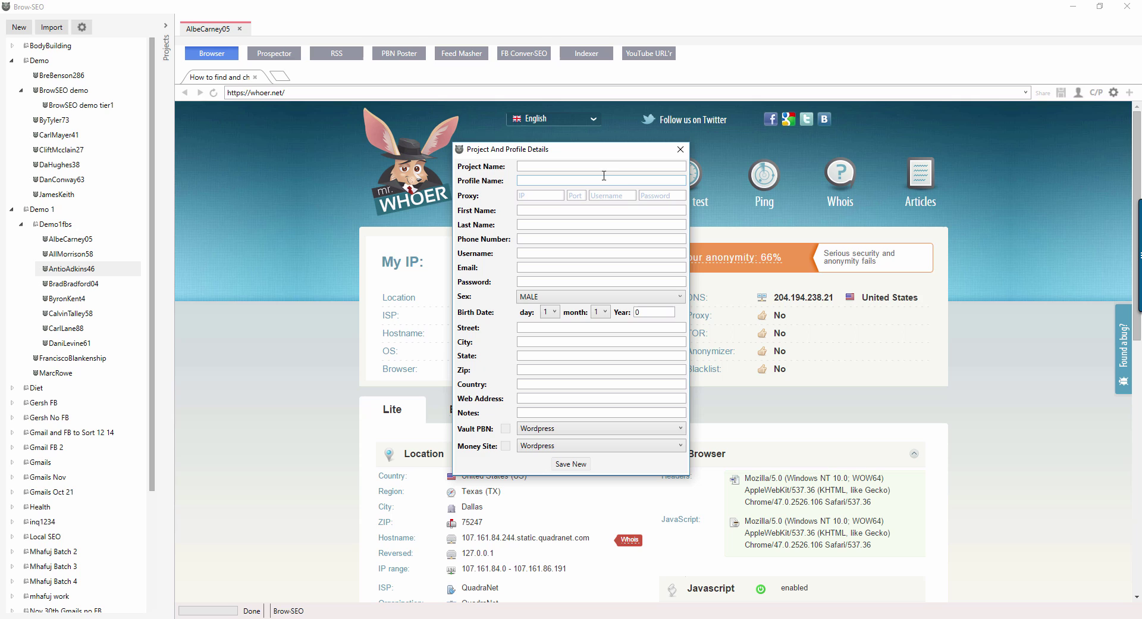
left_click(680, 149)
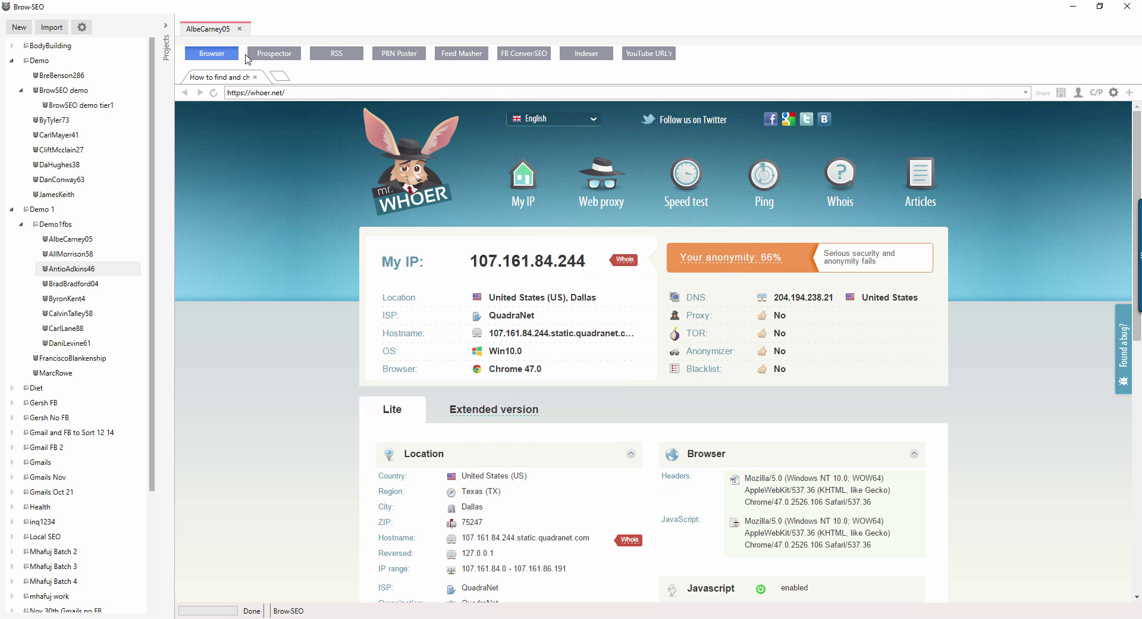
- Open the Saved Sites list, view the Global Social bookmarks, and close the list
left_click(1130, 92)
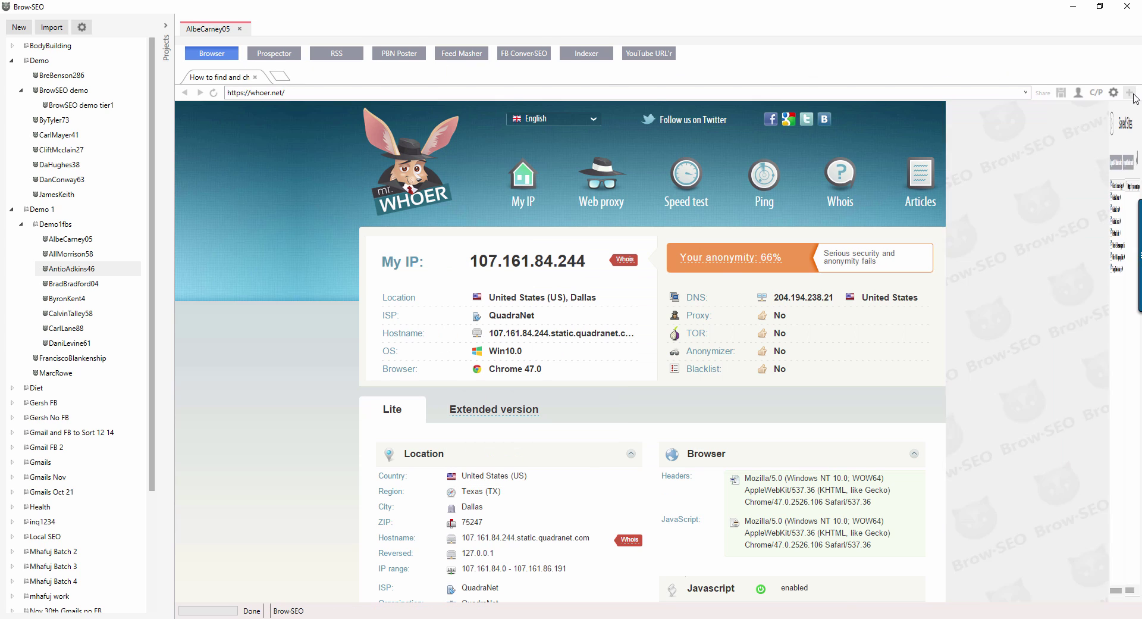
mouse_move(1035, 205)
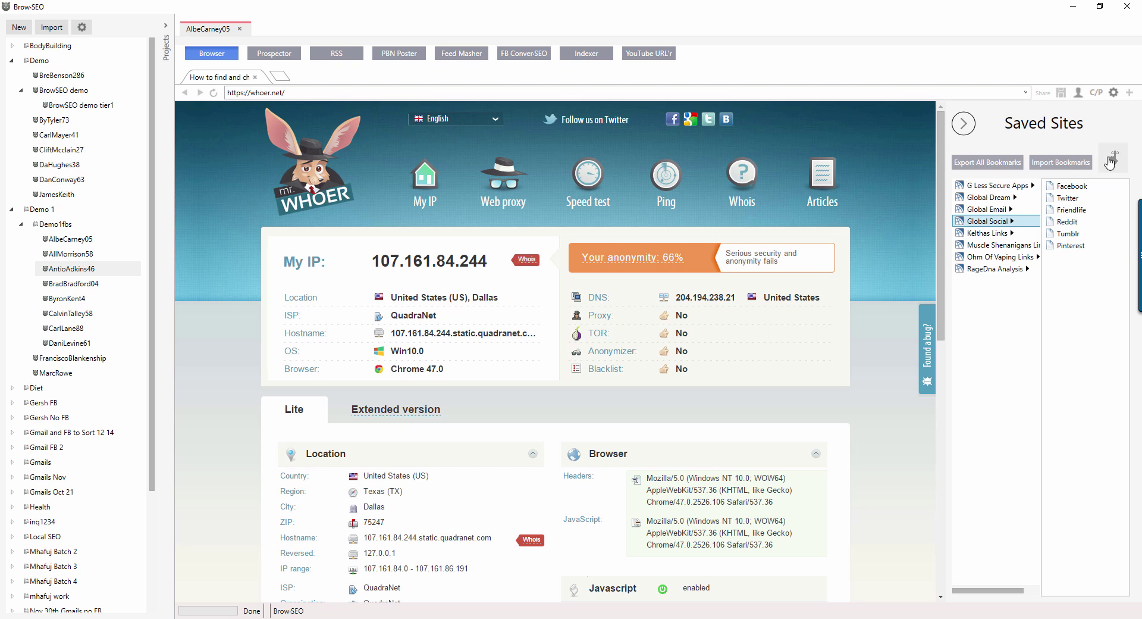
left_click(964, 125)
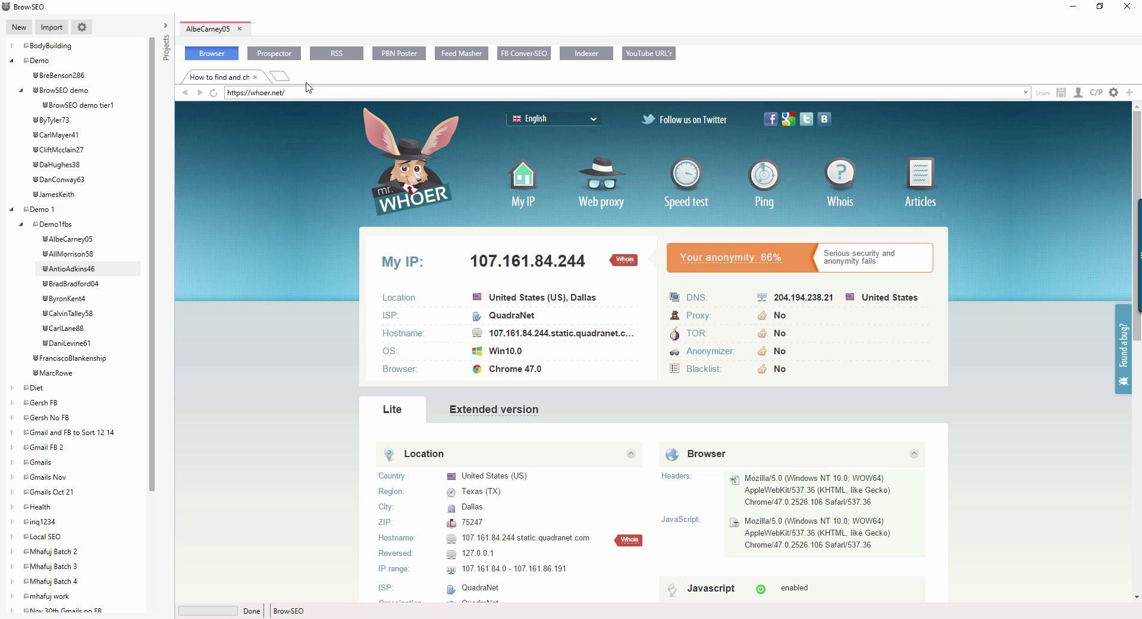
- Reopen the new project form, look over its proxy and name fields, and close it unsaved
left_click(17, 27)
left_click(54, 50)
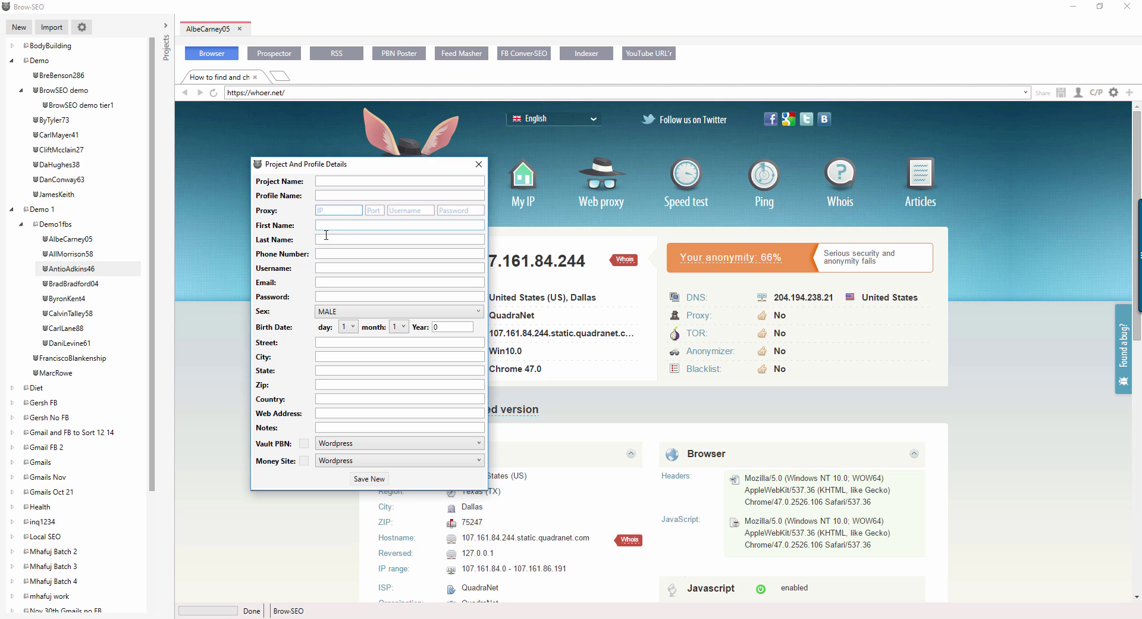
left_click(483, 167)
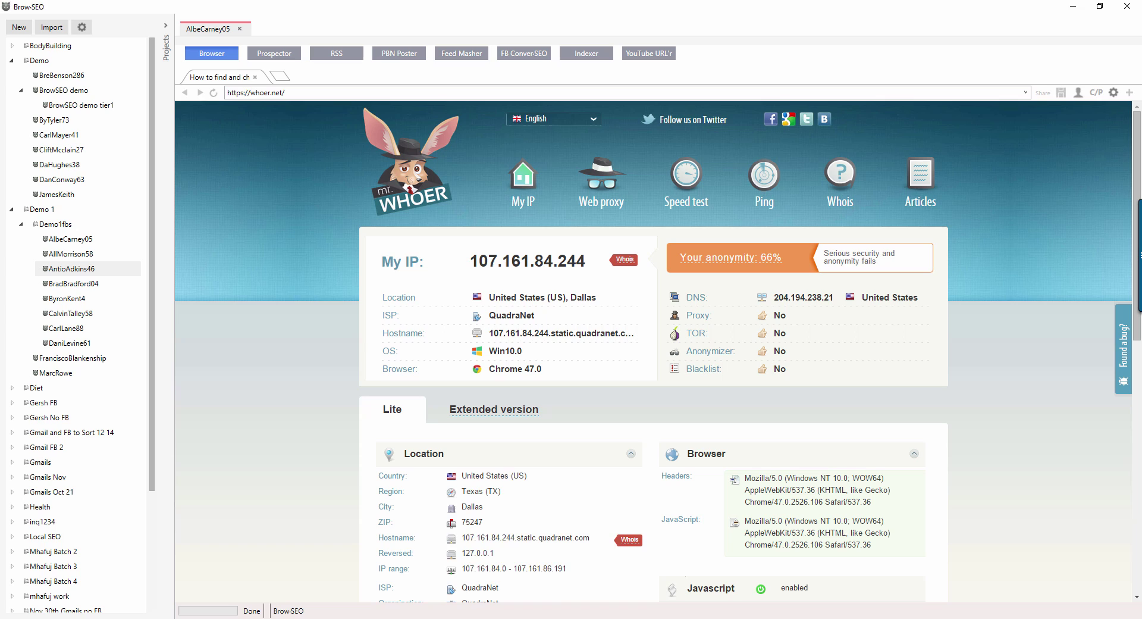
- Switch to the untitled Notepad outline to check the tutorial topics, cancel closing it, and minimise it
mouse_move(540, 618)
left_click(607, 565)
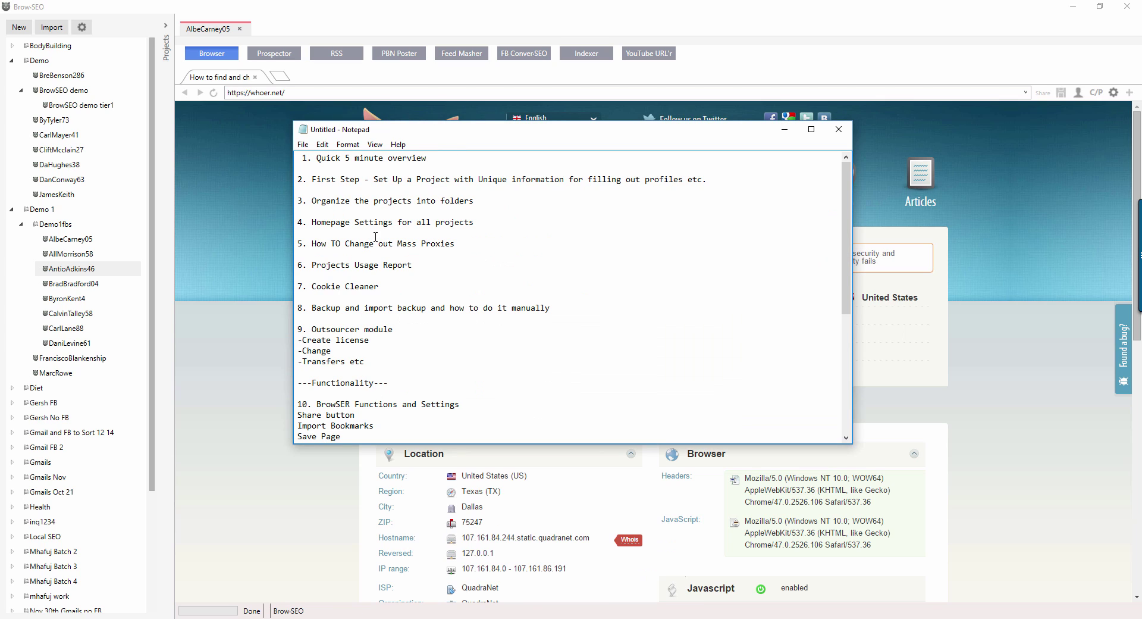
left_click(839, 129)
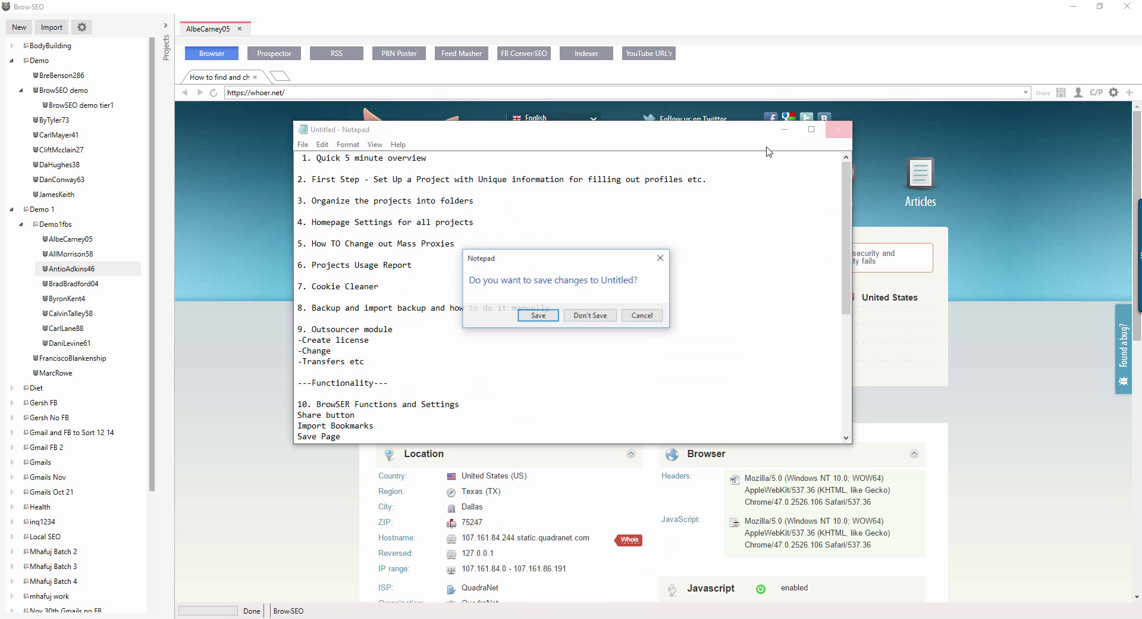
left_click(643, 316)
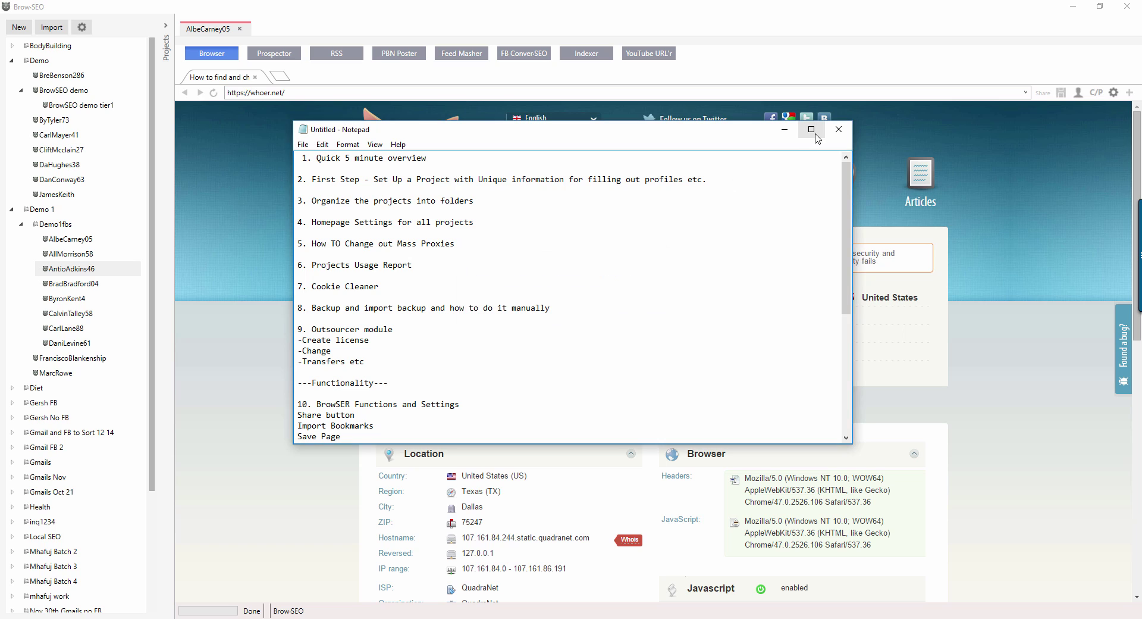
left_click(784, 129)
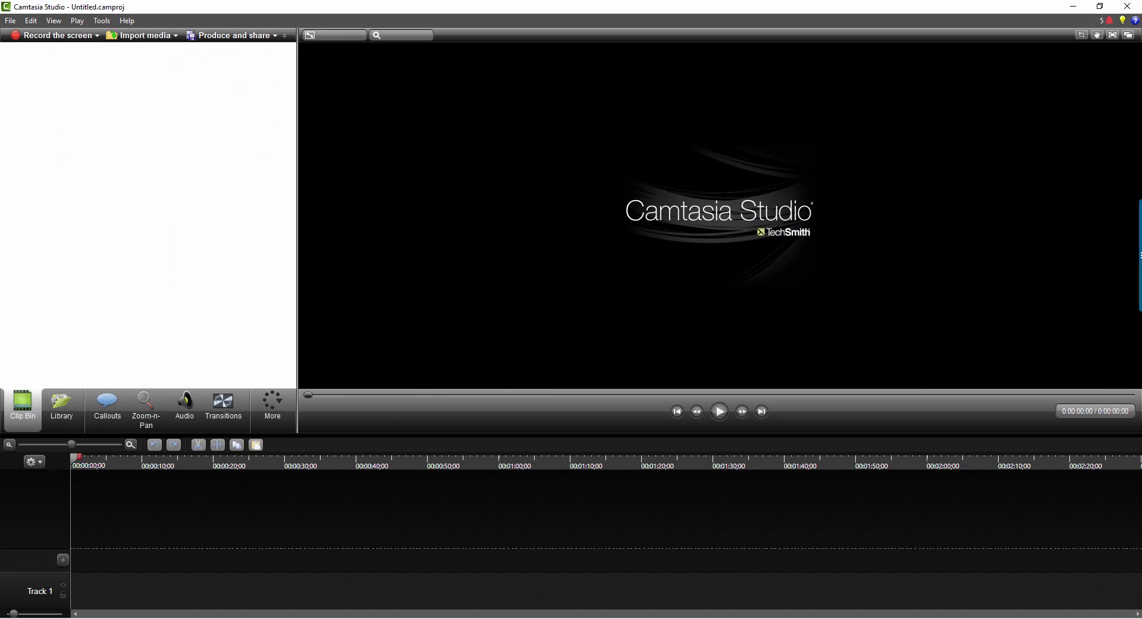